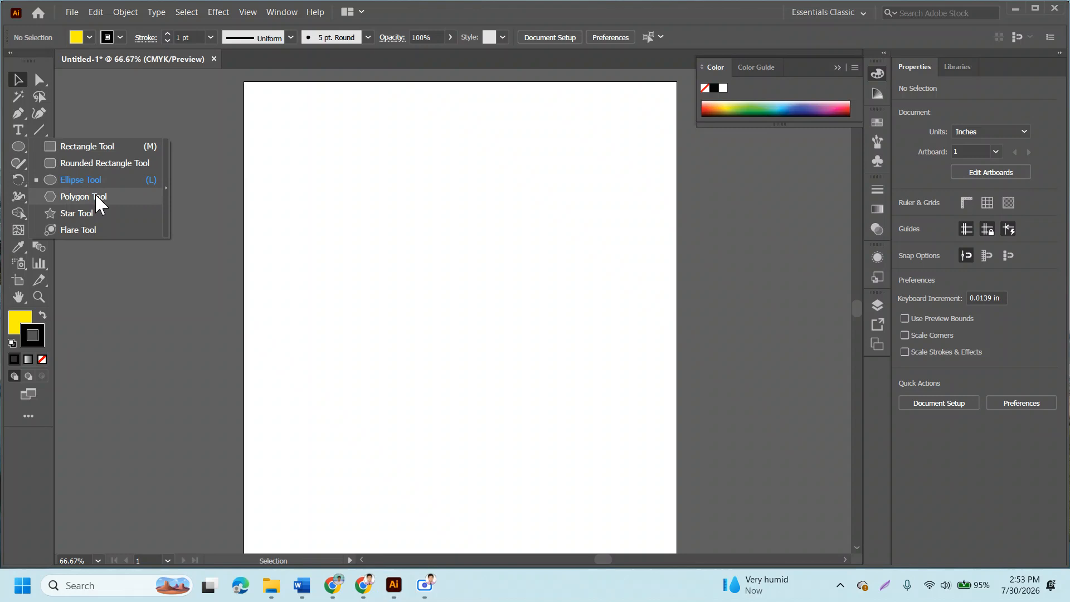
Step: Draw a five-sided polygon about 3.45 by 3.53 in near the artboard's upper left, varying its side count before finishing
click(96, 195)
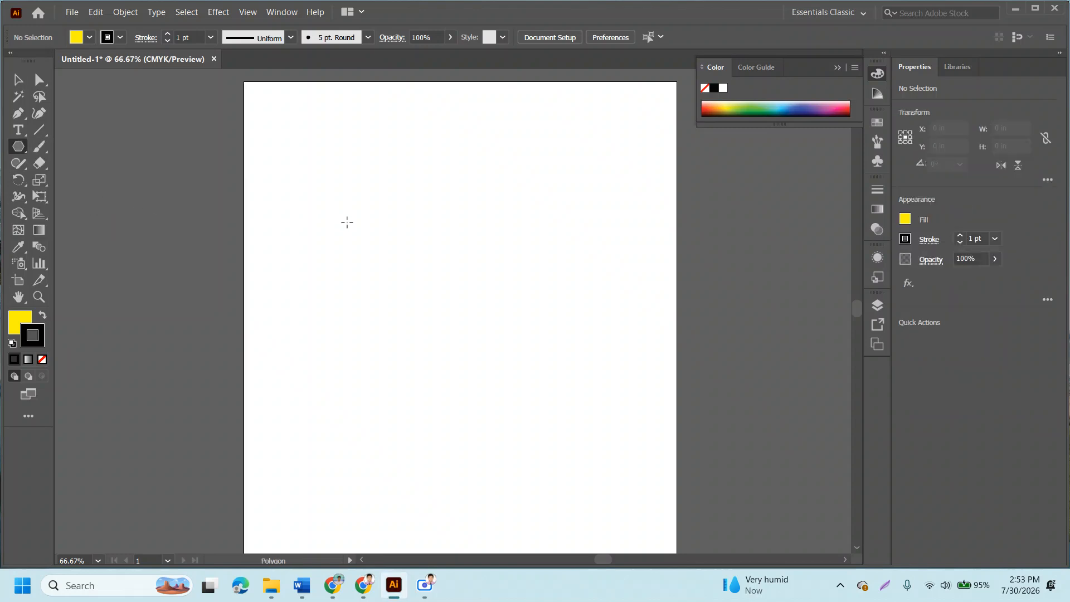
drag(356, 212, 424, 295)
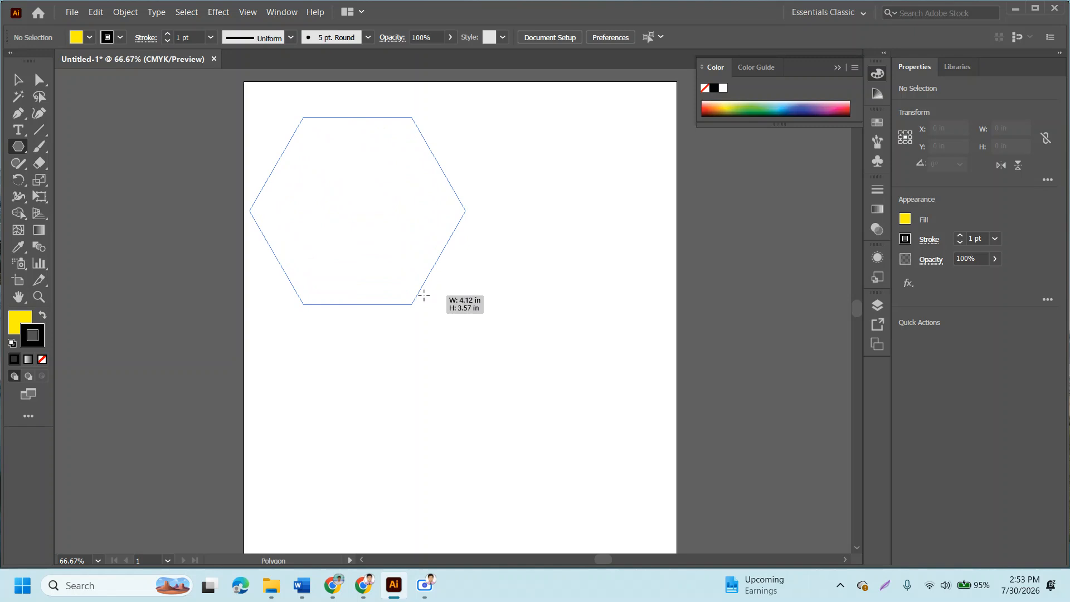
key(Down)
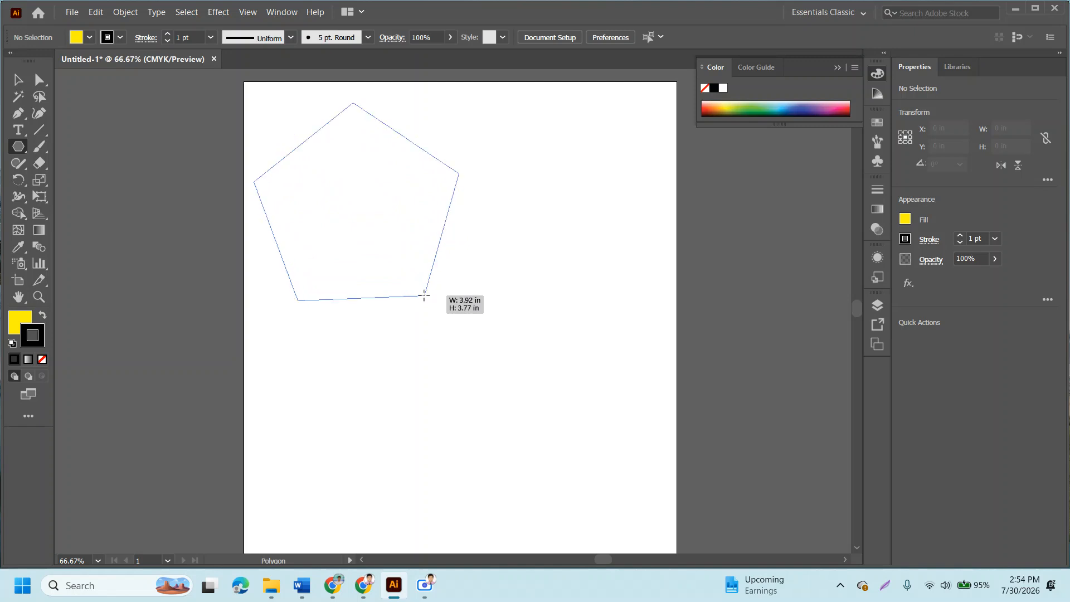
key(Up)
key(Up)
key(Up)
key(Up)
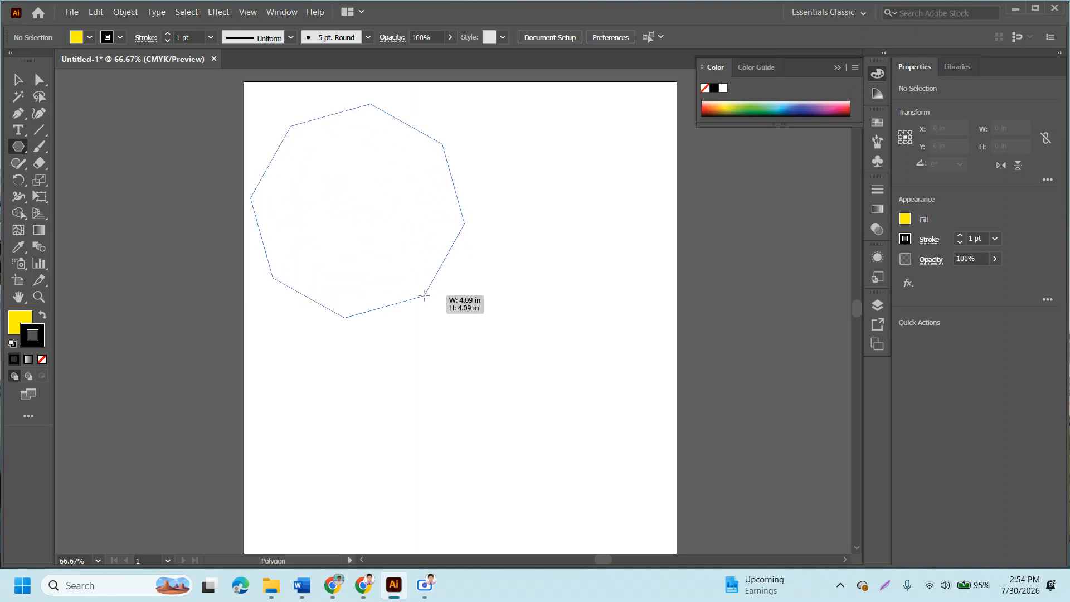
key(Down)
key(Down)
key(Down)
key(Down)
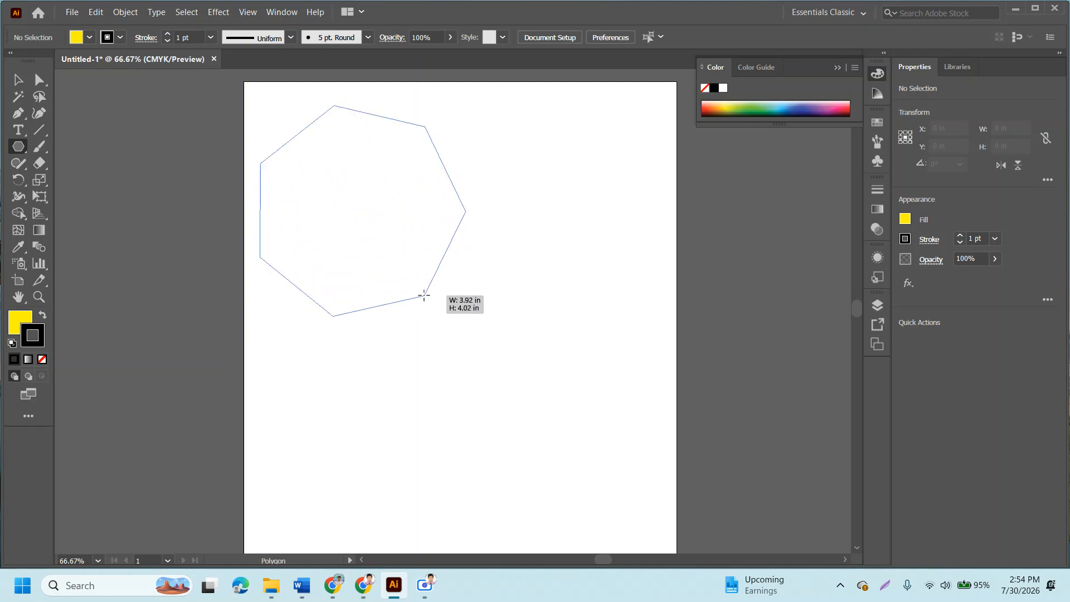
key(Up)
key(Up)
key(Down)
key(Down)
key(Down)
key(Down)
drag(424, 294, 440, 260)
key(Up)
key(Up)
key(Up)
key(Up)
key(Up)
key(Up)
key(Up)
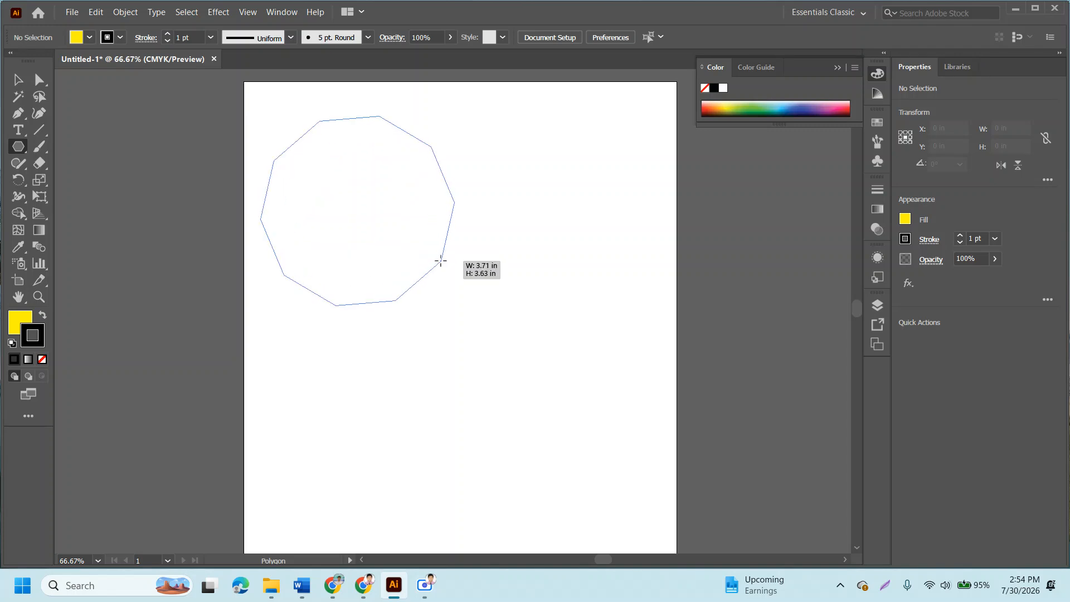
key(Down)
key(Down)
key(Down)
key(Down)
key(Down)
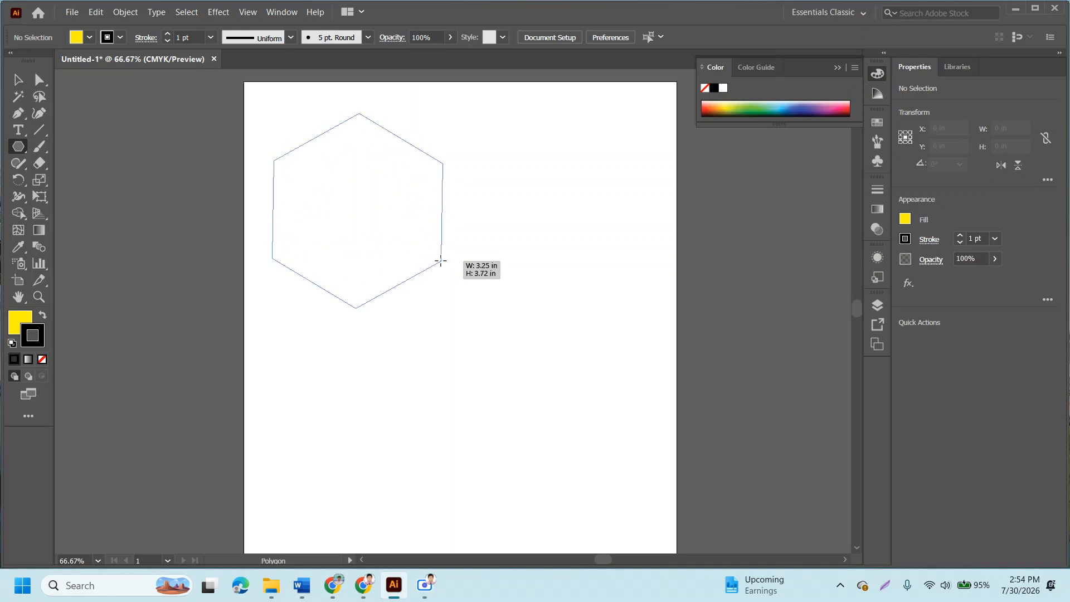
drag(440, 260, 440, 260)
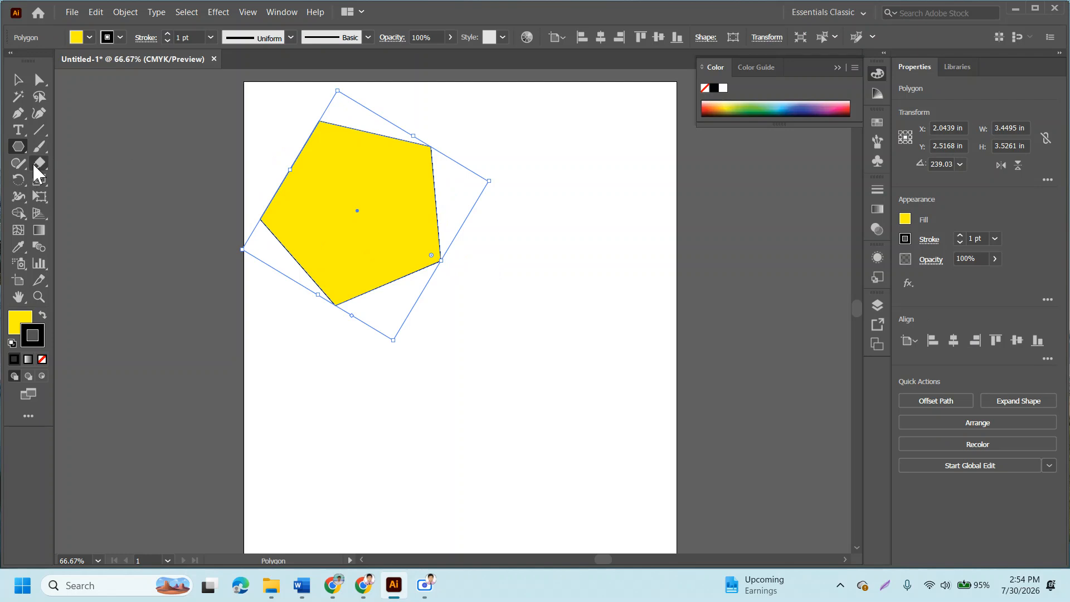
Step: Draw a seven-pointed star about 4.88 by 4.91 in below the pentagon, varying its point count before finishing
drag(26, 151, 79, 212)
scroll(313, 332, down, 2)
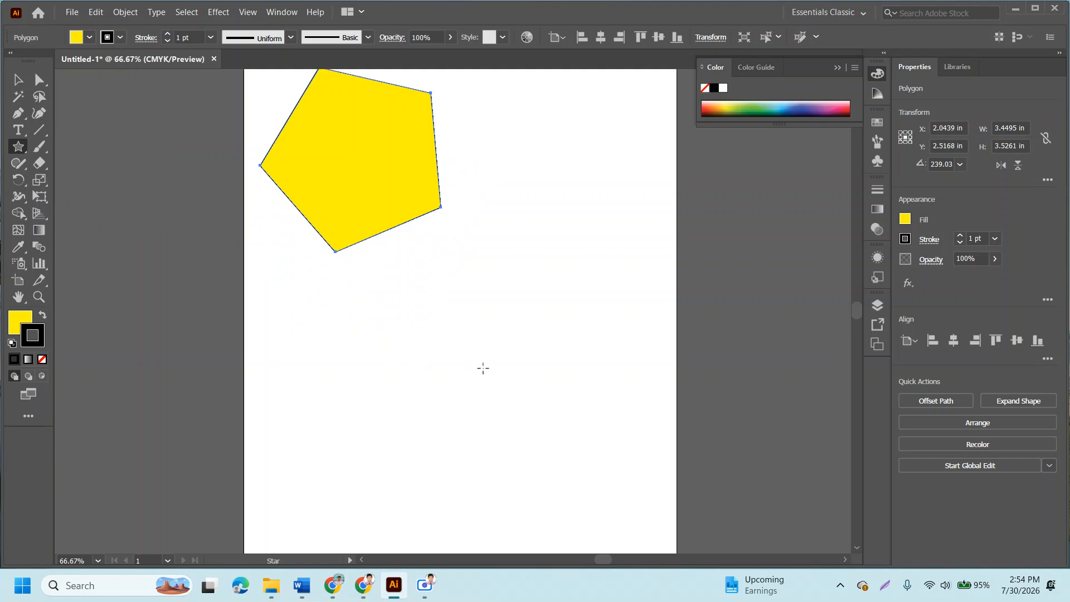
drag(499, 352, 572, 440)
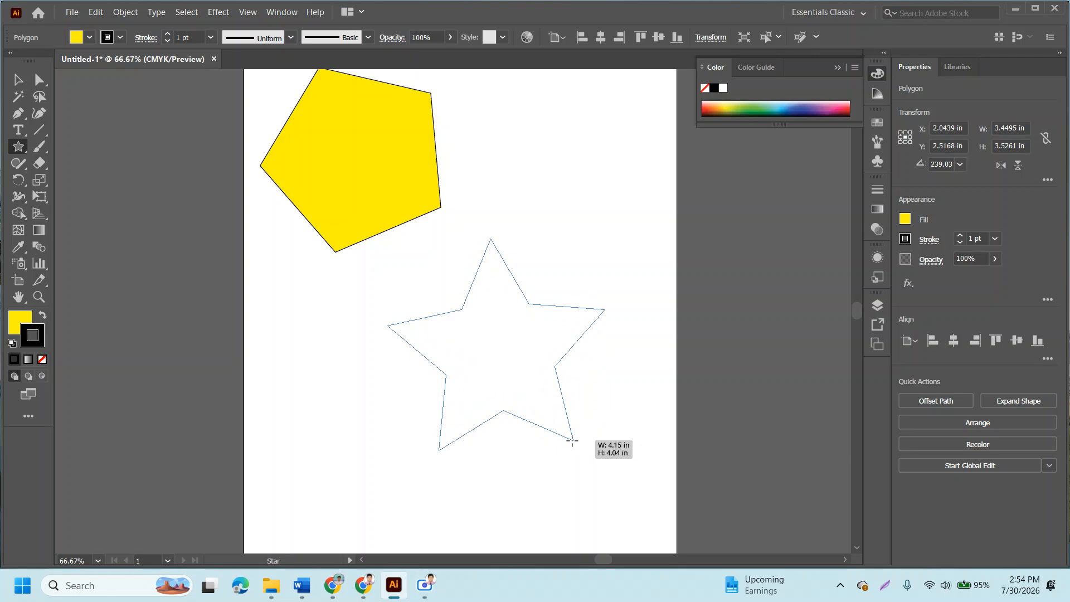
key(Up)
key(Up)
drag(572, 440, 613, 419)
key(Up)
key(Up)
key(Up)
key(Up)
key(Up)
key(Up)
key(Up)
key(Up)
key(Up)
key(Up)
key(Up)
key(Up)
key(Up)
key(Up)
key(Up)
key(Up)
key(Up)
key(Up)
key(Up)
key(Up)
key(Up)
key(Up)
key(Up)
key(Up)
key(Up)
key(Up)
key(Up)
key(Up)
key(Up)
key(Up)
key(Up)
key(Up)
key(Up)
key(Up)
key(Up)
key(Up)
key(Up)
key(Up)
key(Up)
key(Up)
key(Up)
key(Up)
key(Up)
key(Up)
key(Up)
key(Down)
key(Down)
key(Down)
key(Down)
key(Down)
key(Down)
key(Down)
key(Down)
key(Down)
key(Down)
key(Down)
key(Down)
key(Down)
key(Down)
key(Down)
key(Down)
key(Down)
key(Down)
key(Down)
key(Down)
key(Down)
key(Down)
key(Down)
key(Down)
key(Down)
key(Down)
key(Down)
key(Down)
key(Down)
key(Down)
key(Down)
key(Down)
key(Down)
key(Up)
key(Up)
key(Up)
key(Up)
key(Up)
key(Up)
key(Up)
key(Up)
key(Down)
key(Down)
key(Down)
key(Down)
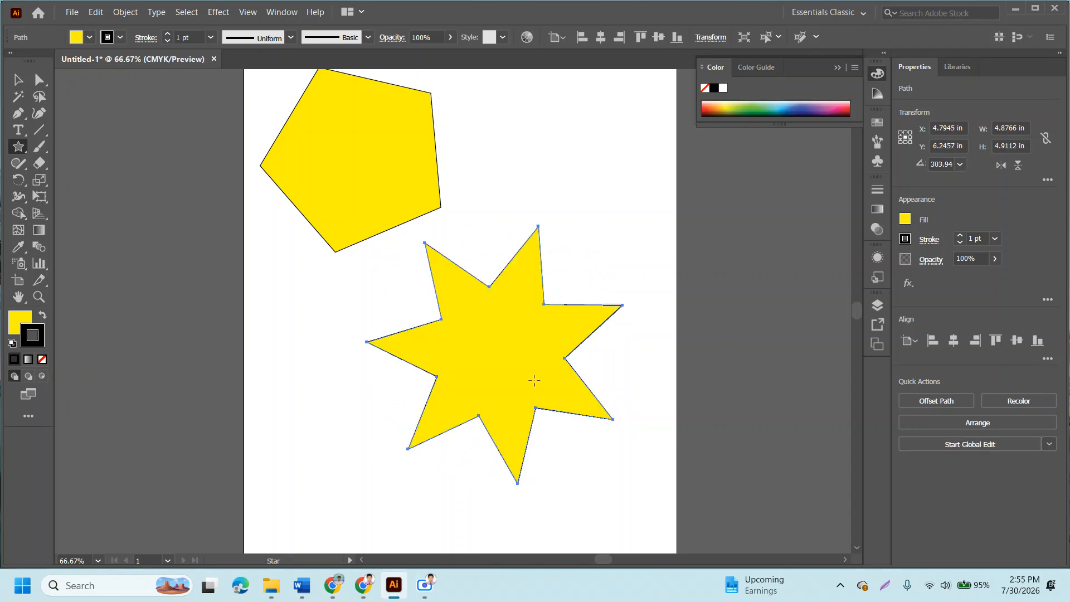
Step: Scale the star down to about 2.75 by 2.77 in and position it directly beneath the pentagon
click(17, 80)
drag(553, 355, 465, 409)
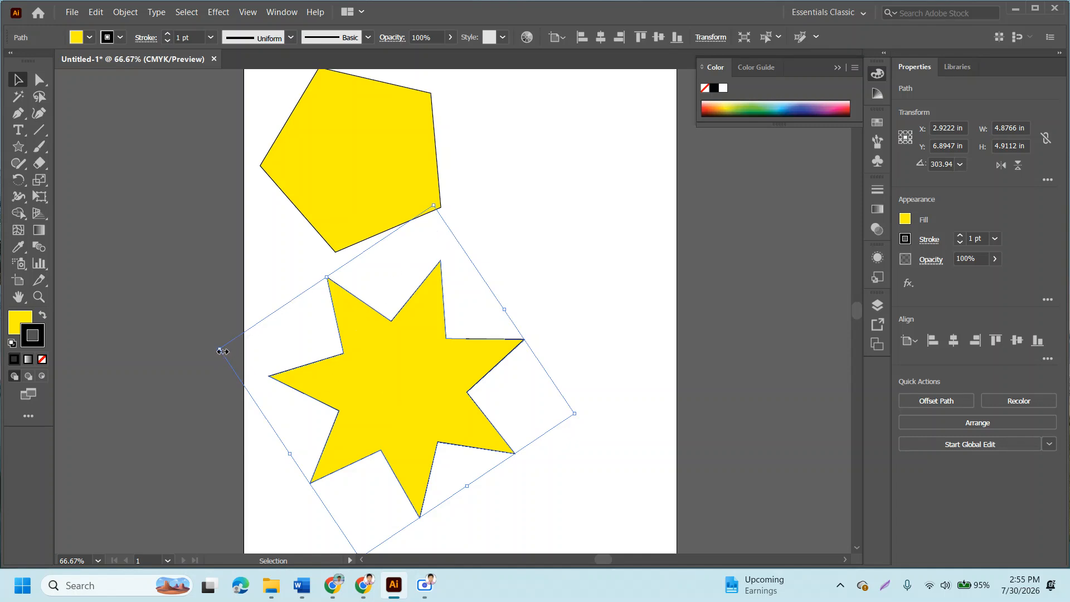
drag(223, 351, 297, 363)
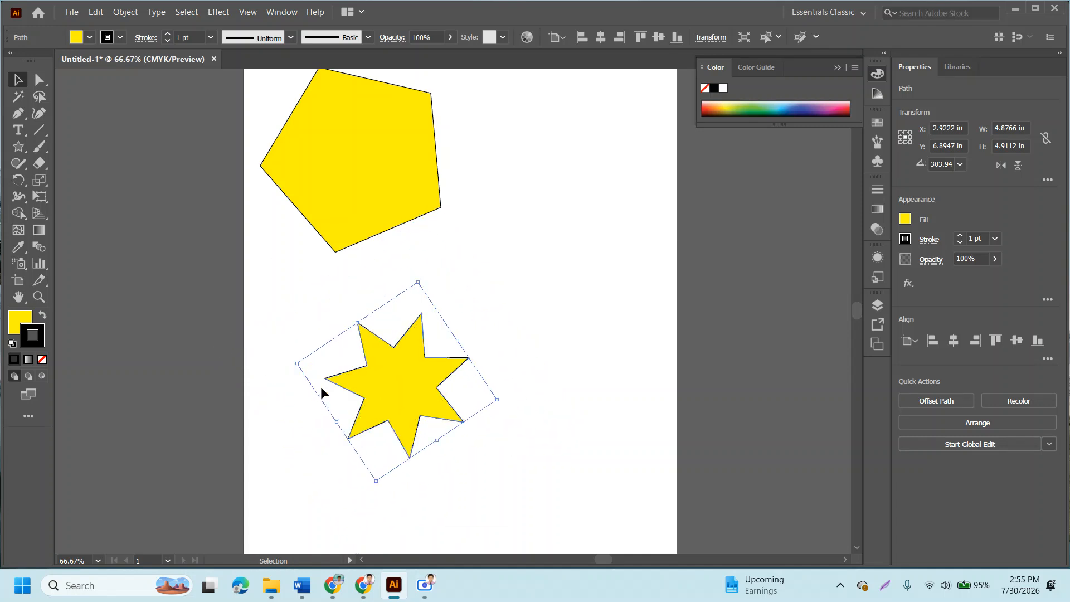
drag(357, 398, 323, 356)
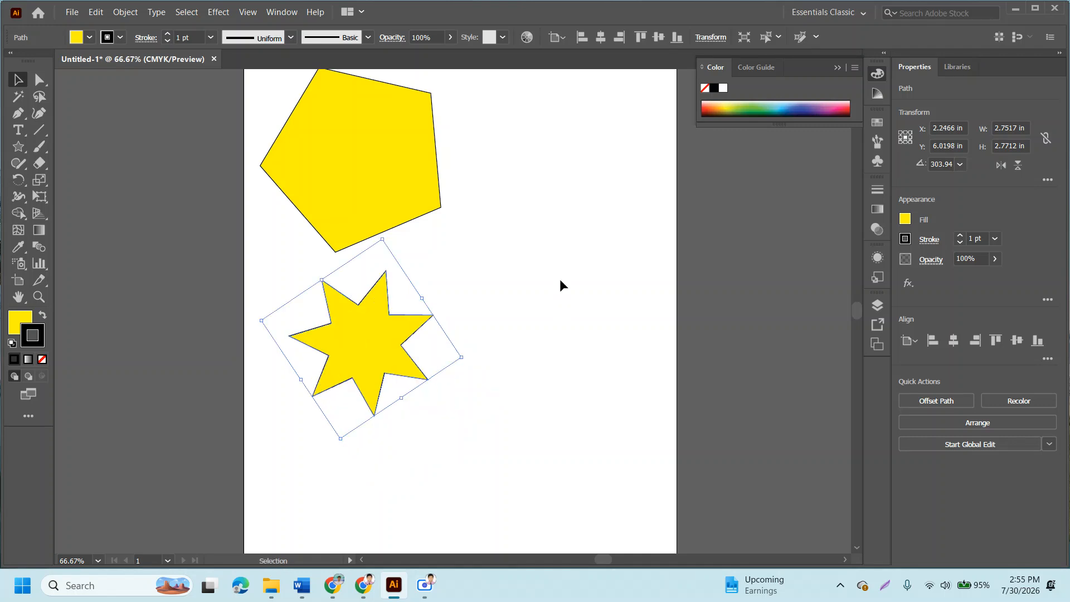
click(584, 273)
Step: Create a rectangle exactly 3 in wide and 2 in high, and move it fully onto the artboard beside the pentagon
drag(18, 149, 81, 146)
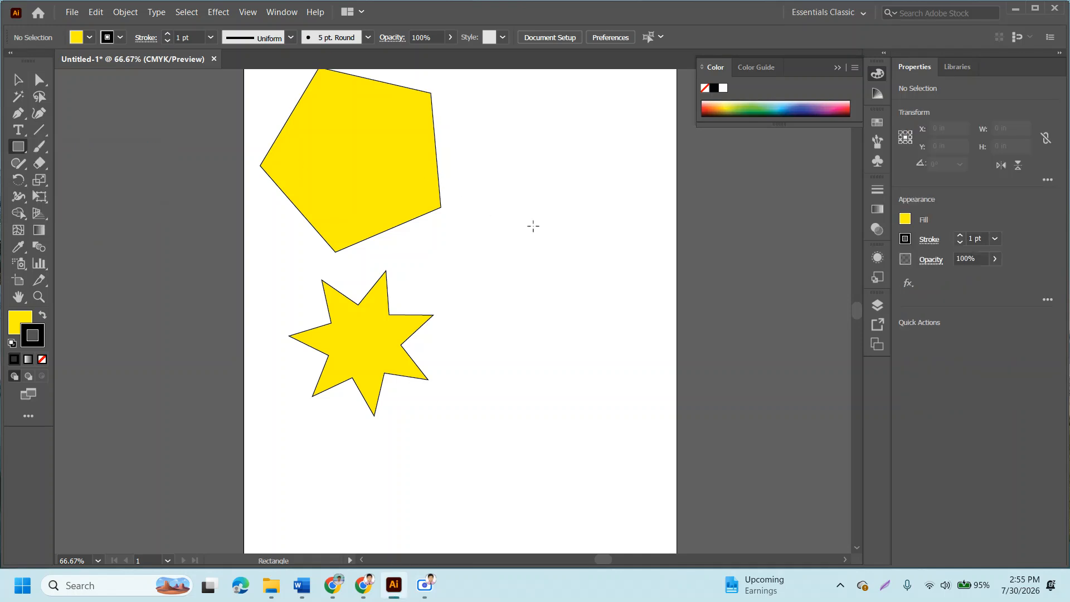
click(537, 126)
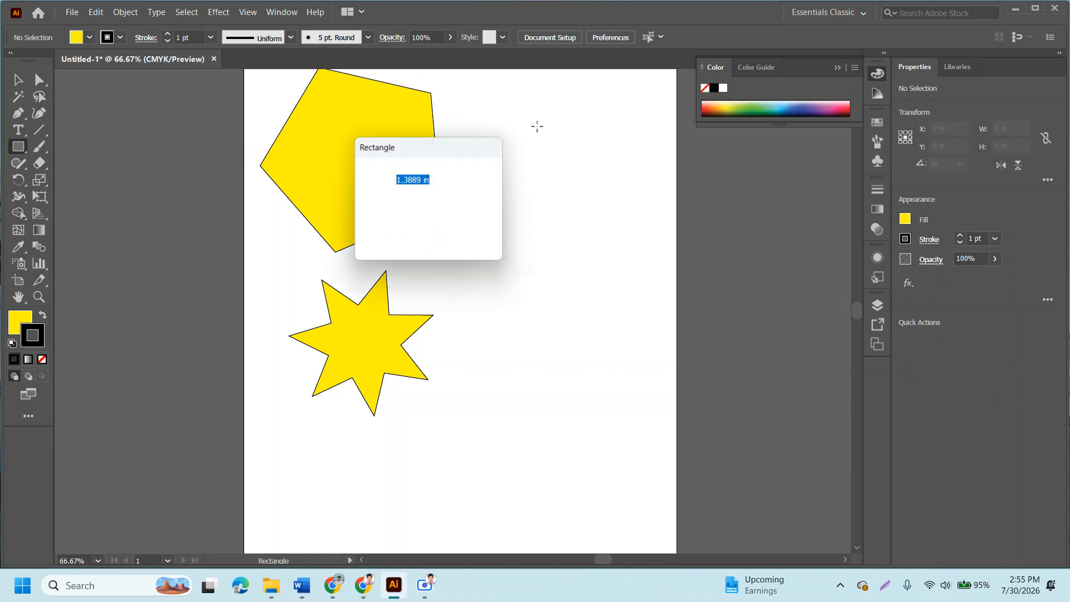
drag(429, 143, 554, 86)
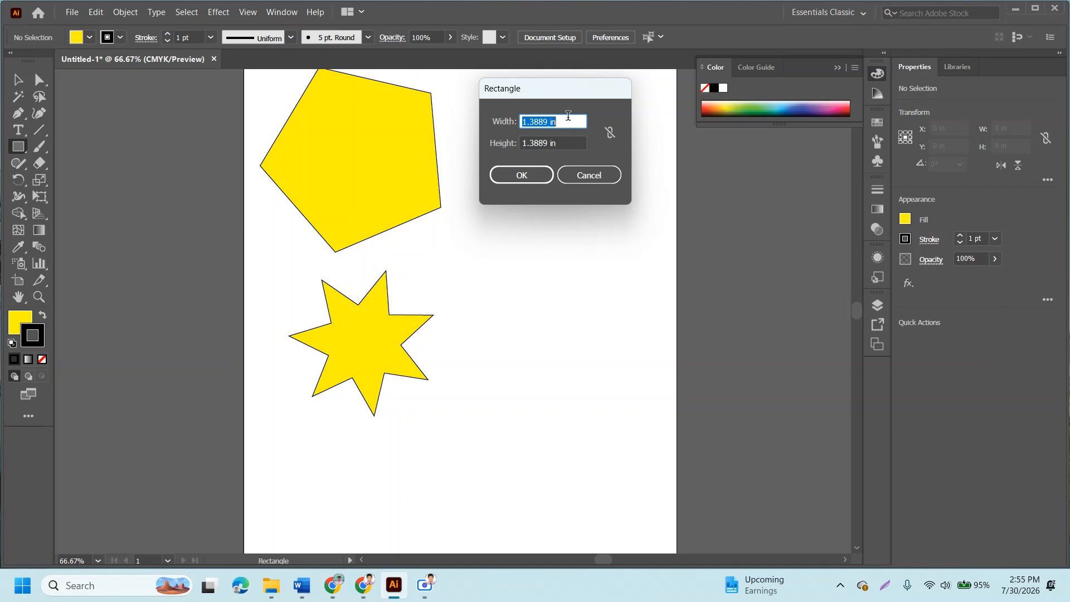
text(3)
key(Tab)
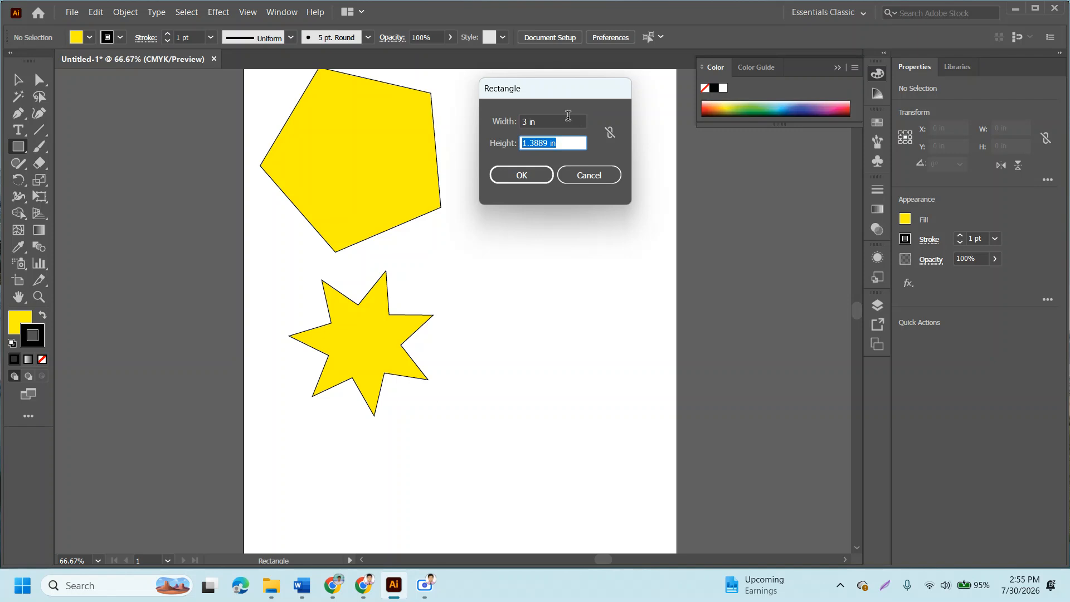
text(2)
key(Tab)
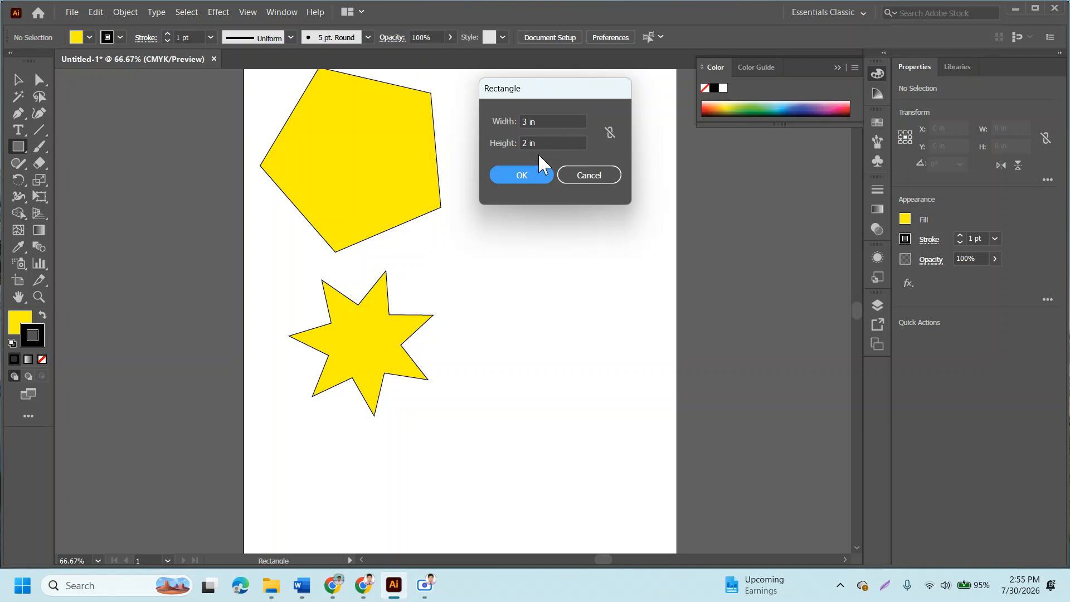
click(521, 175)
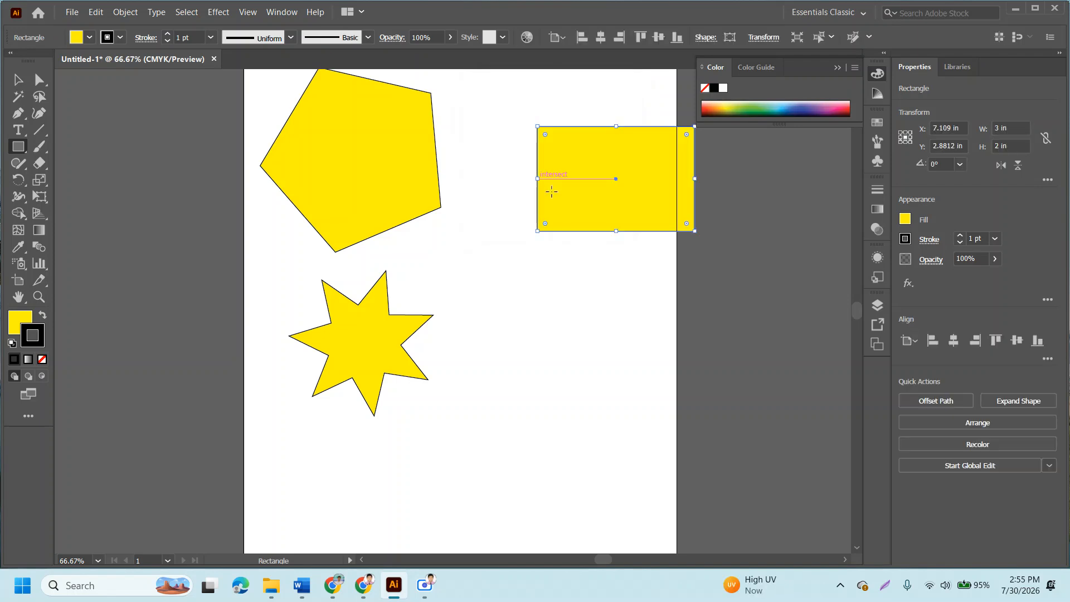
click(18, 79)
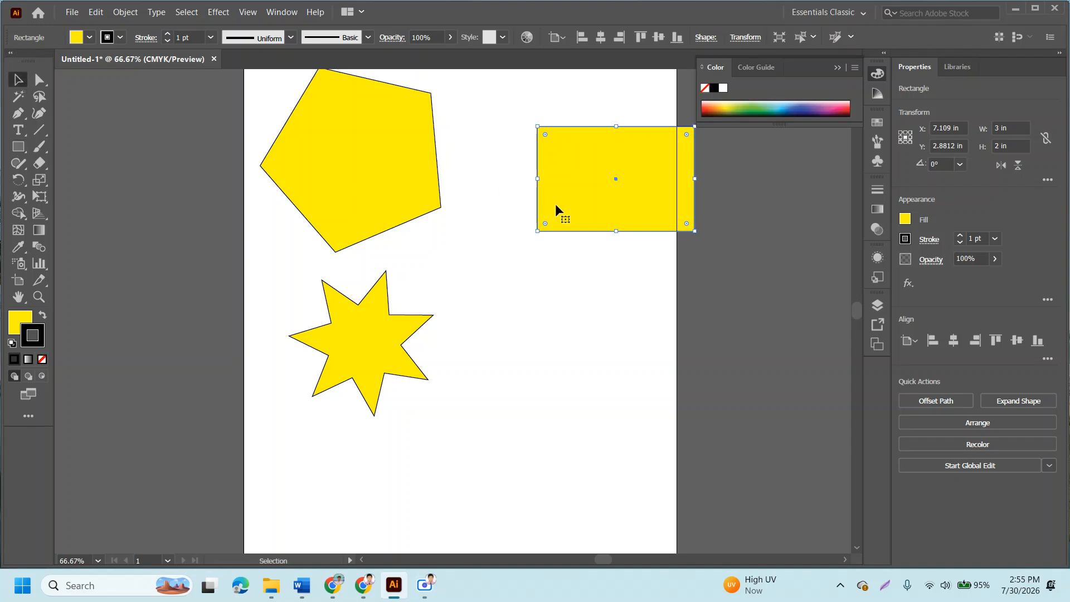
drag(600, 210, 526, 173)
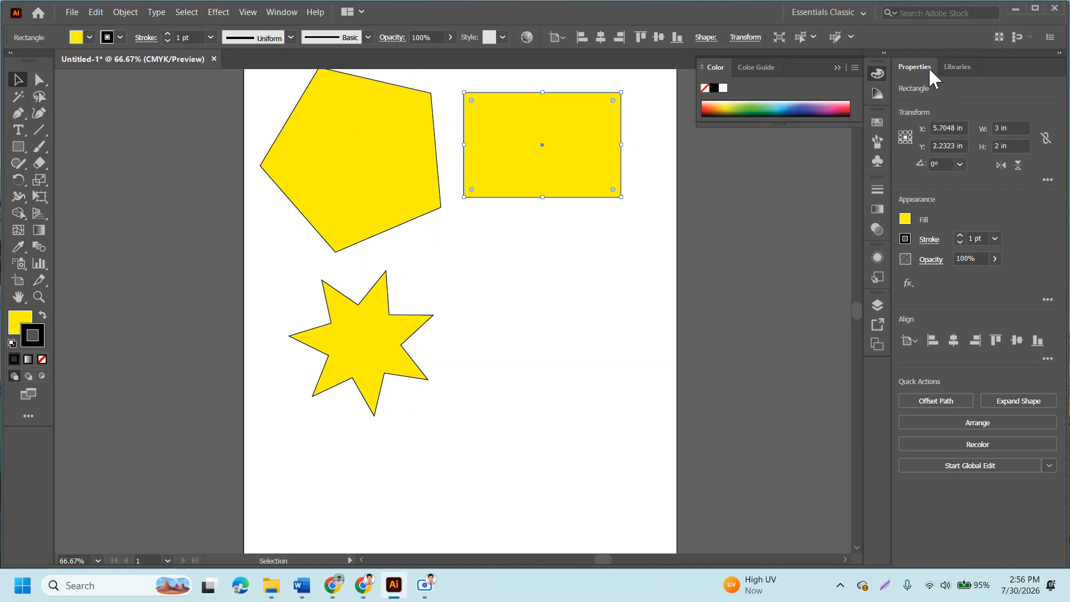
Step: Set the rectangle's width to 2.5 in and its height to 1.5 in
click(1009, 129)
click(1002, 146)
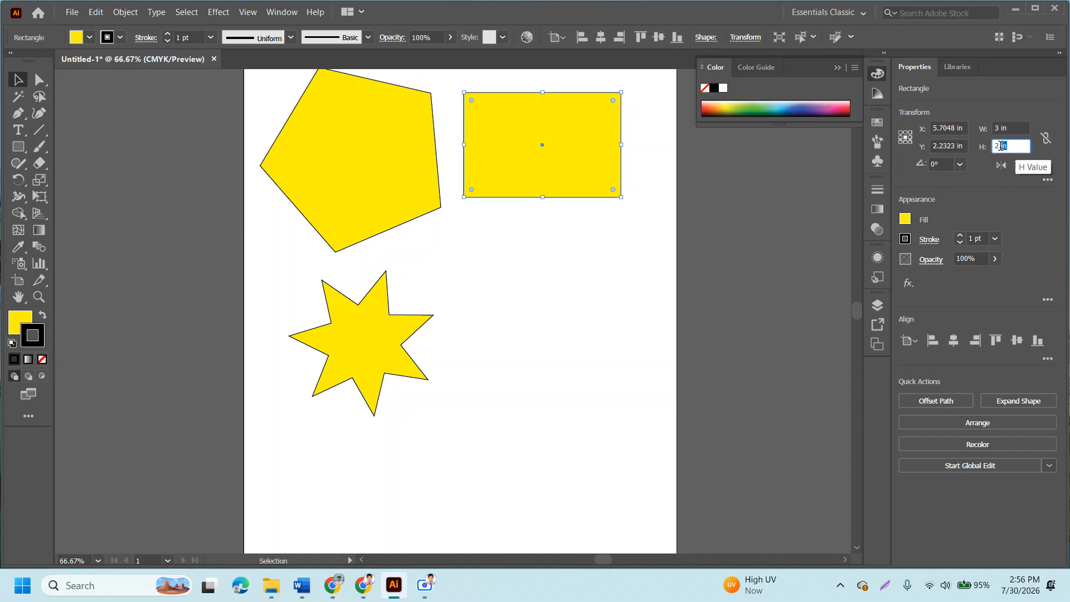
drag(1018, 128, 980, 129)
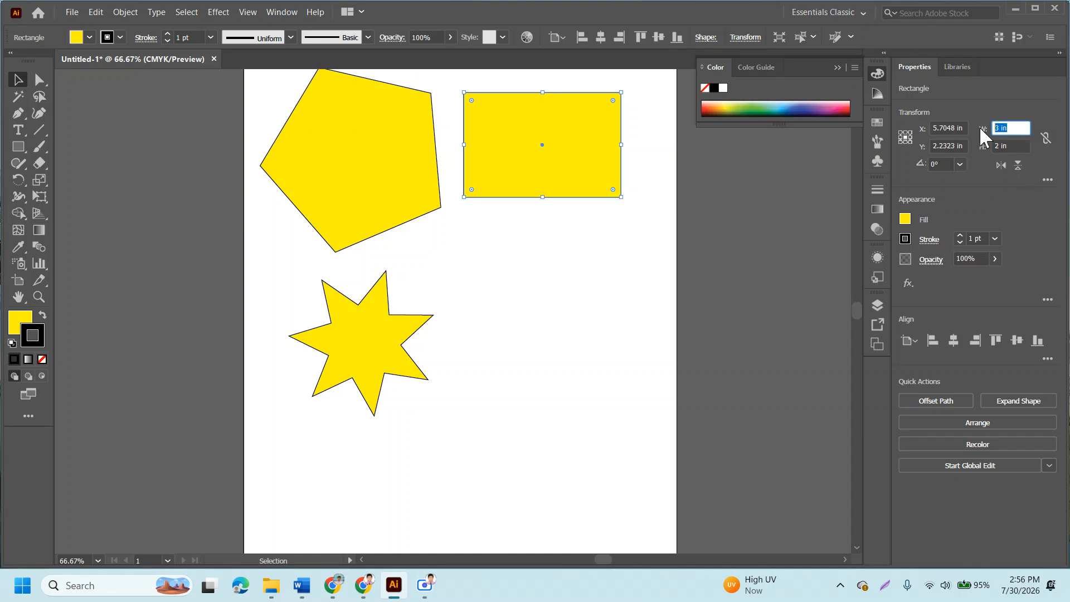
text(2.5)
key(Tab)
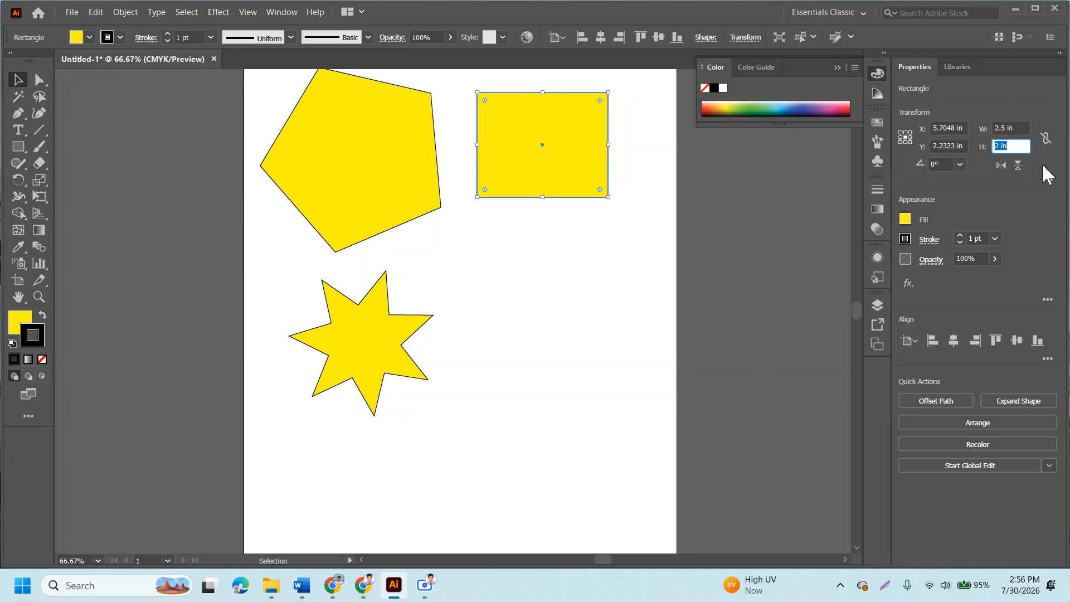
text(1.5)
key(Return)
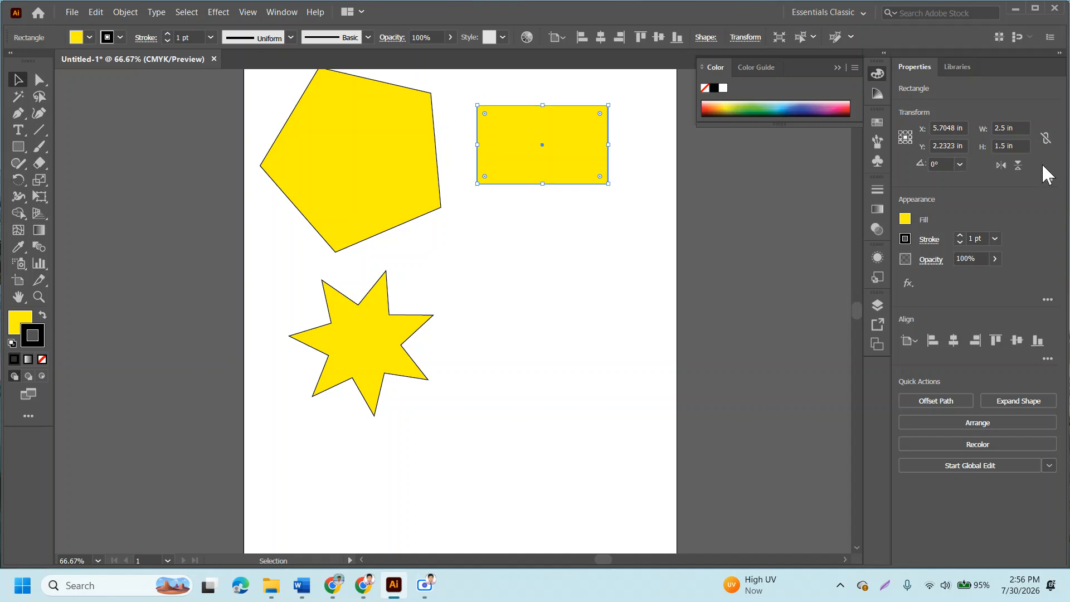
click(18, 97)
click(18, 80)
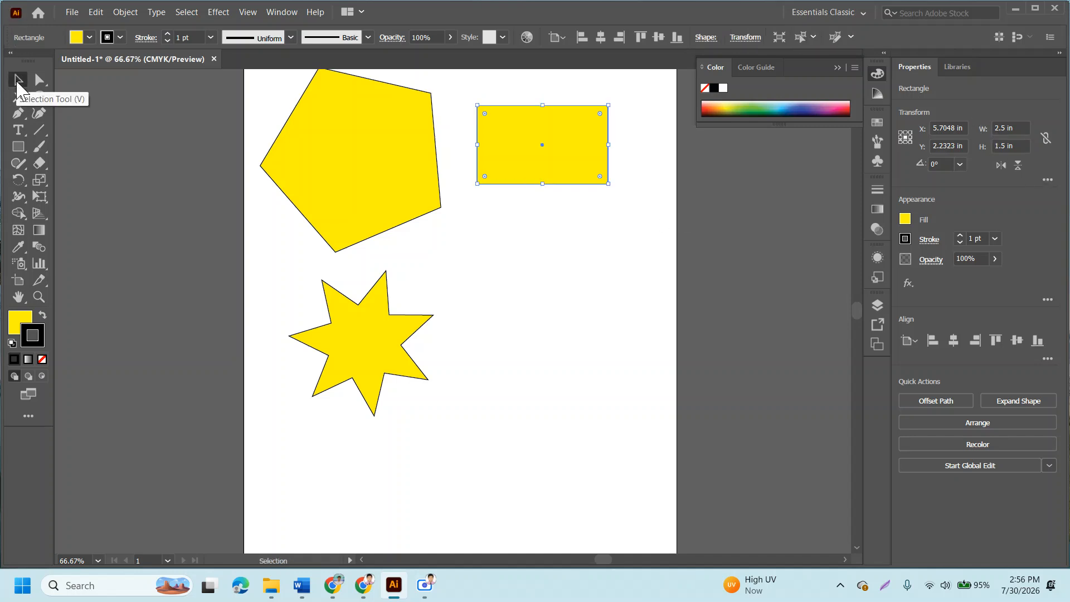
Step: Create an ellipse exactly 3 in wide and 2 in high in the empty area beside the star
click(17, 147)
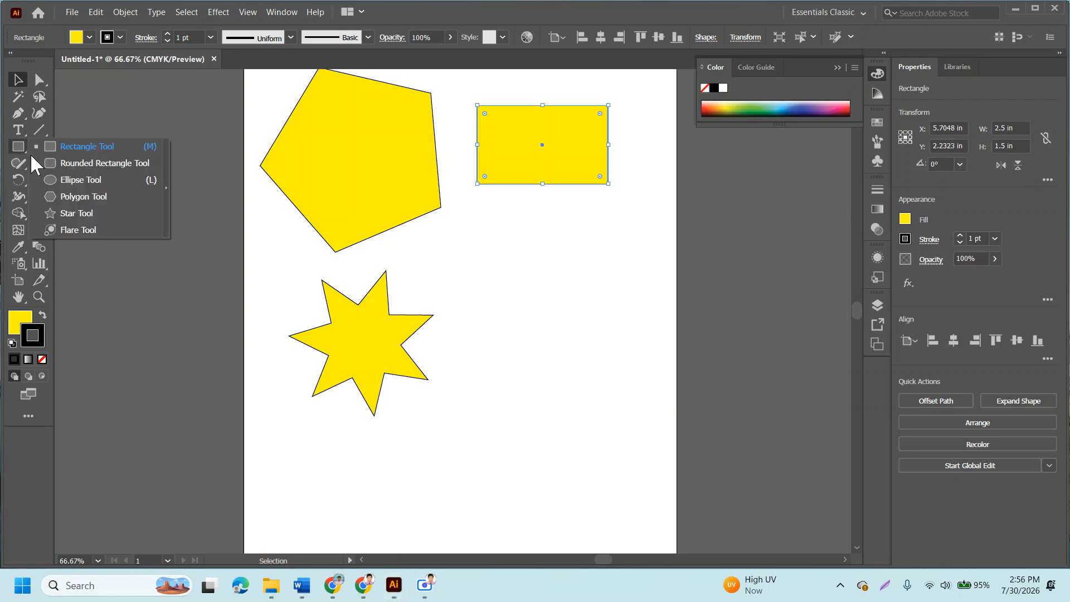
click(84, 181)
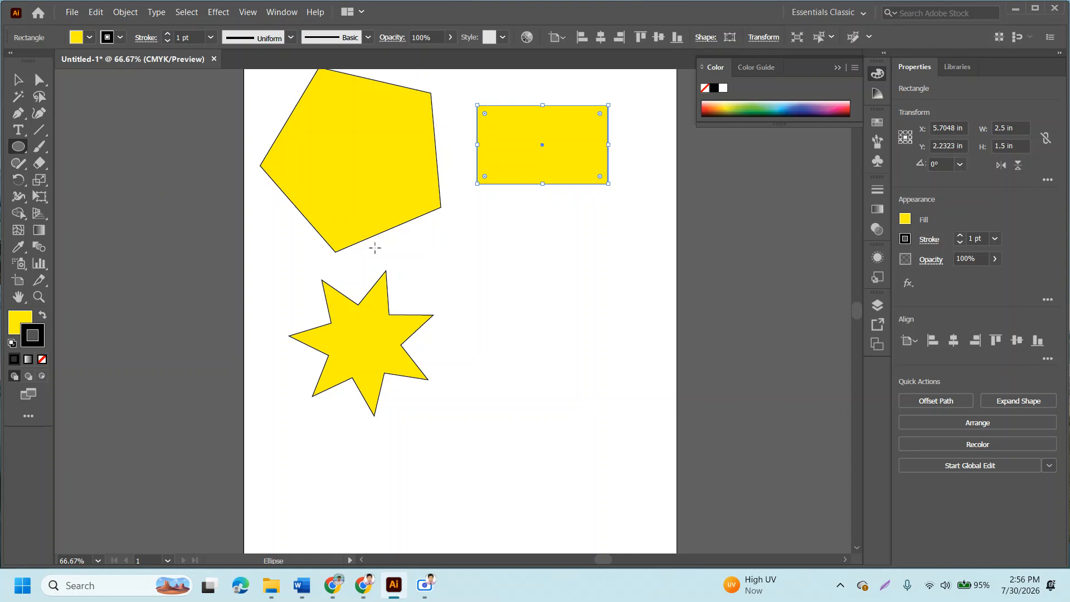
click(530, 296)
drag(668, 174, 638, 201)
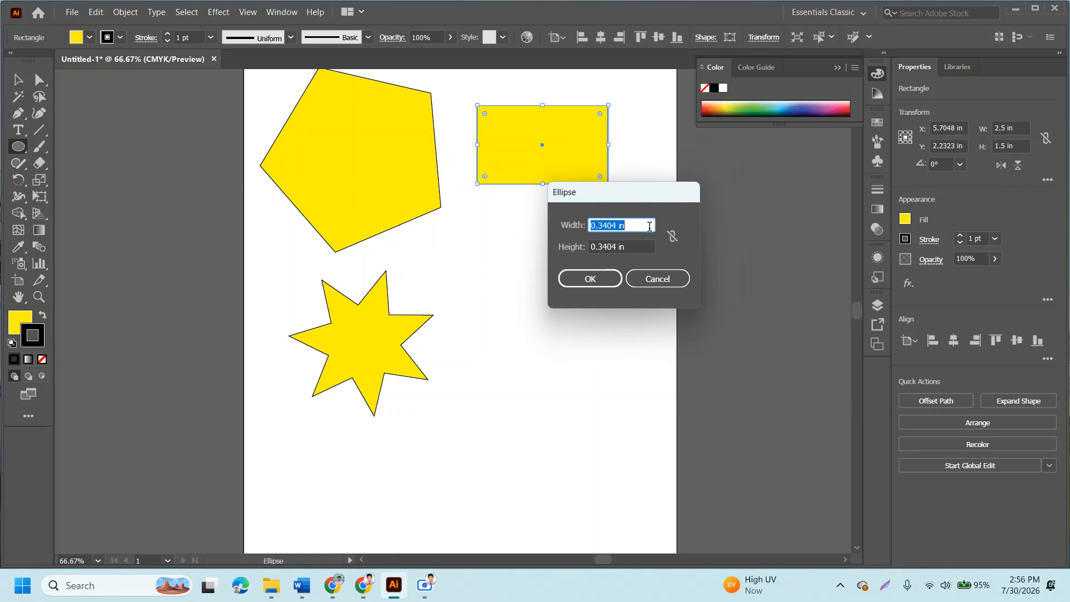
text(3)
key(Tab)
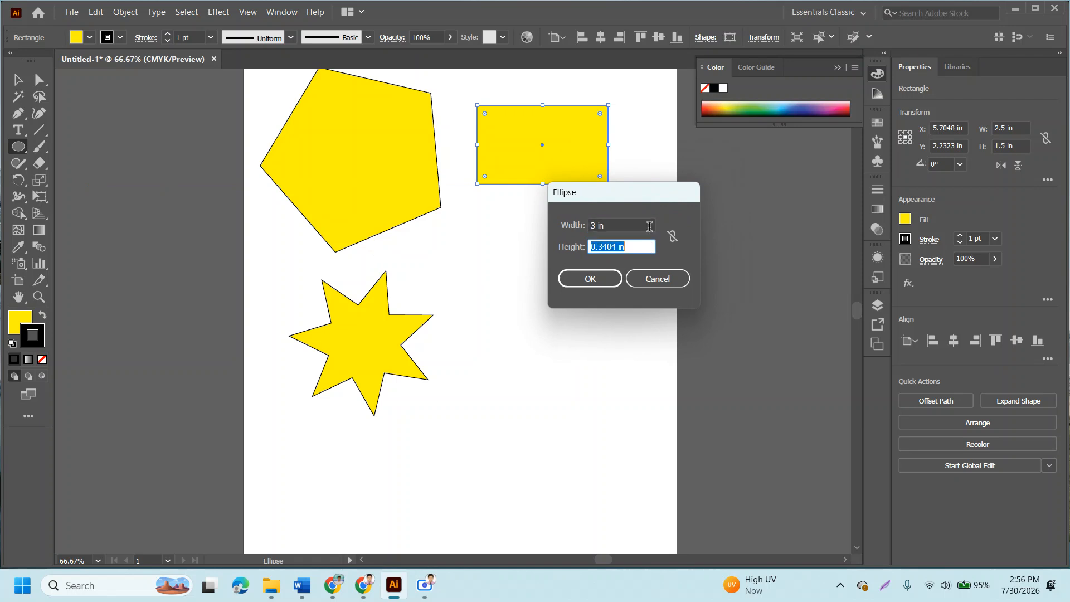
text(2)
key(Return)
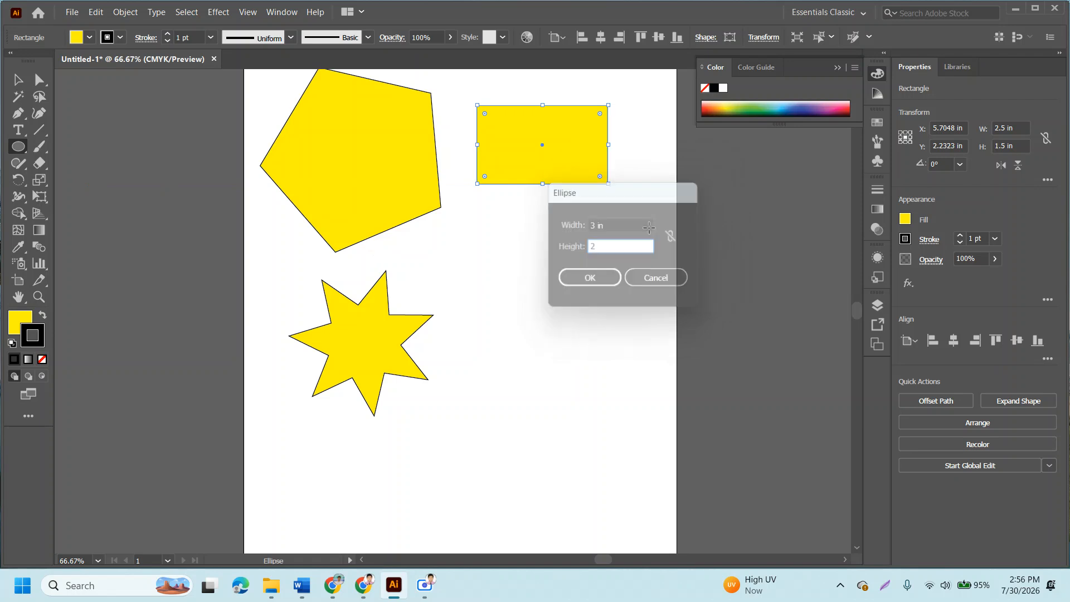
click(19, 81)
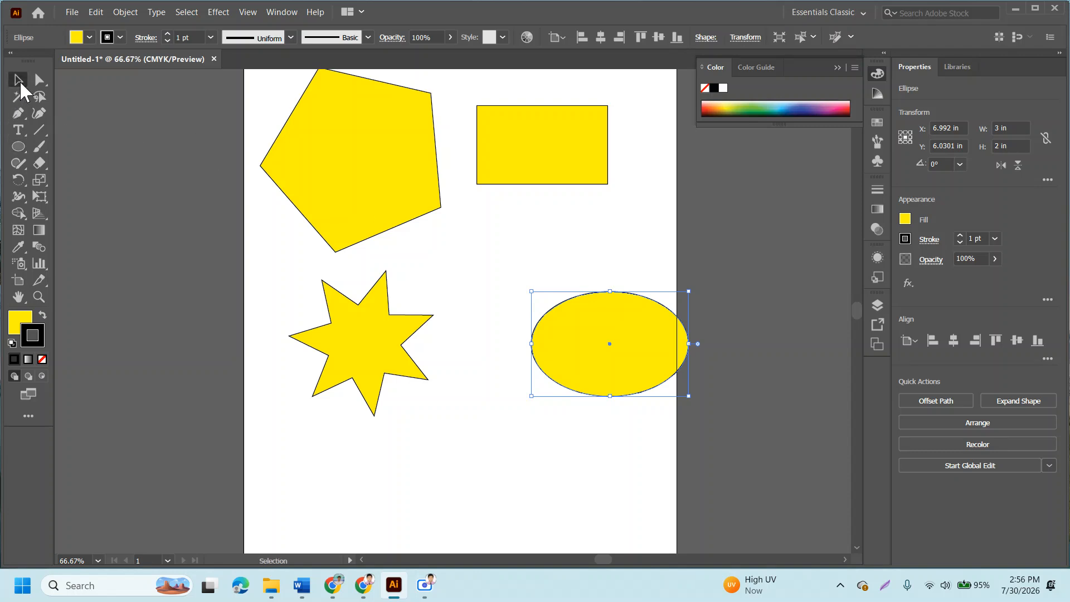
Step: Move the ellipse up onto the artboard so it overlaps the lower part of the rectangle
click(600, 399)
drag(610, 365, 543, 221)
click(530, 343)
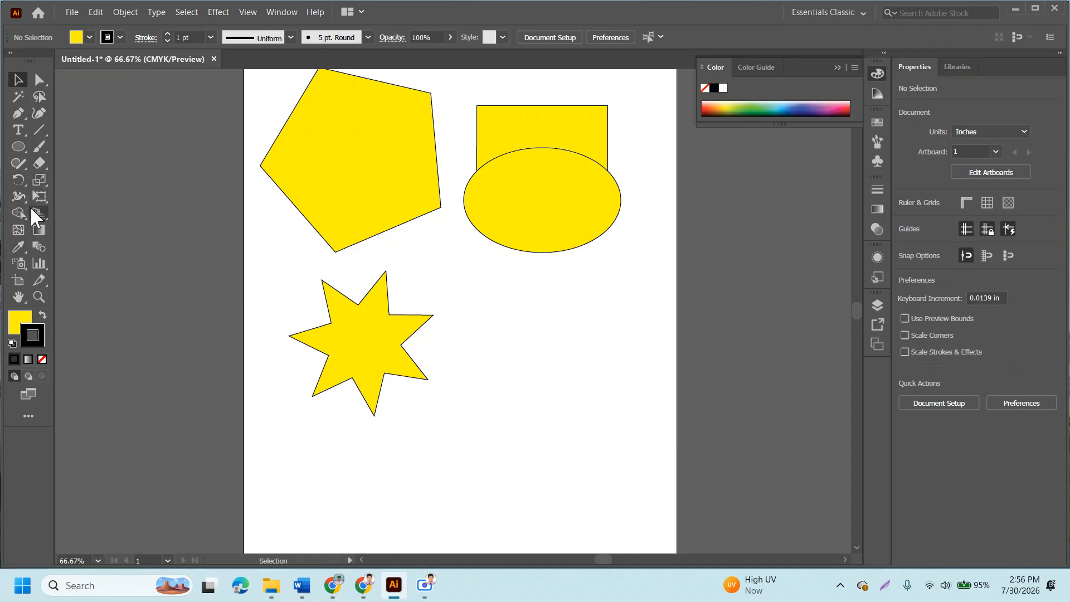
Step: Create a seven-sided polygon with a 2 in radius in the empty area below the ellipse
right_click(24, 146)
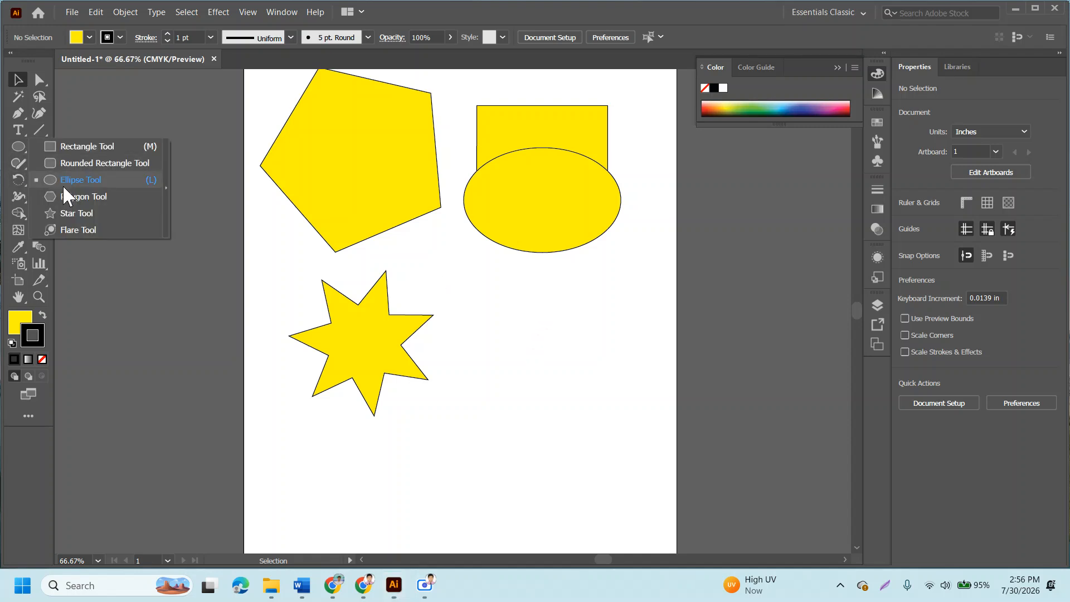
click(84, 196)
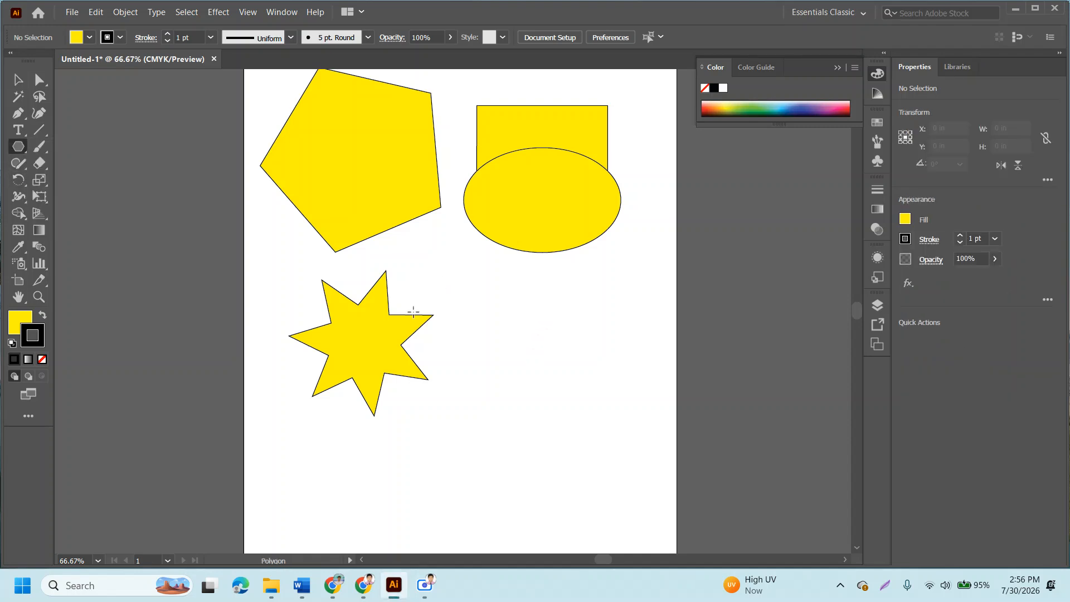
click(581, 357)
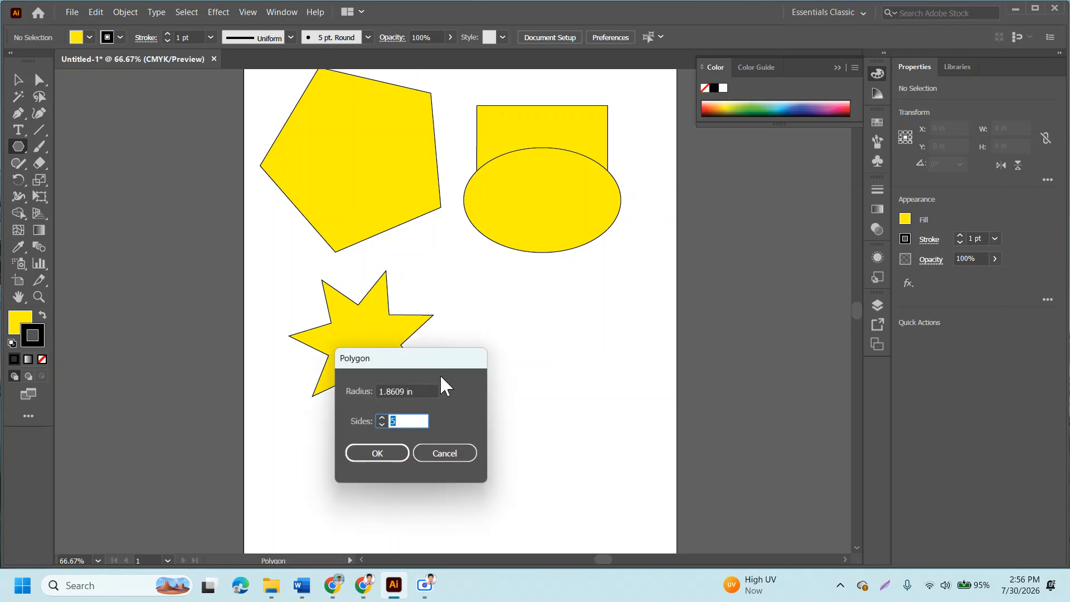
drag(440, 363, 442, 315)
drag(456, 156, 493, 131)
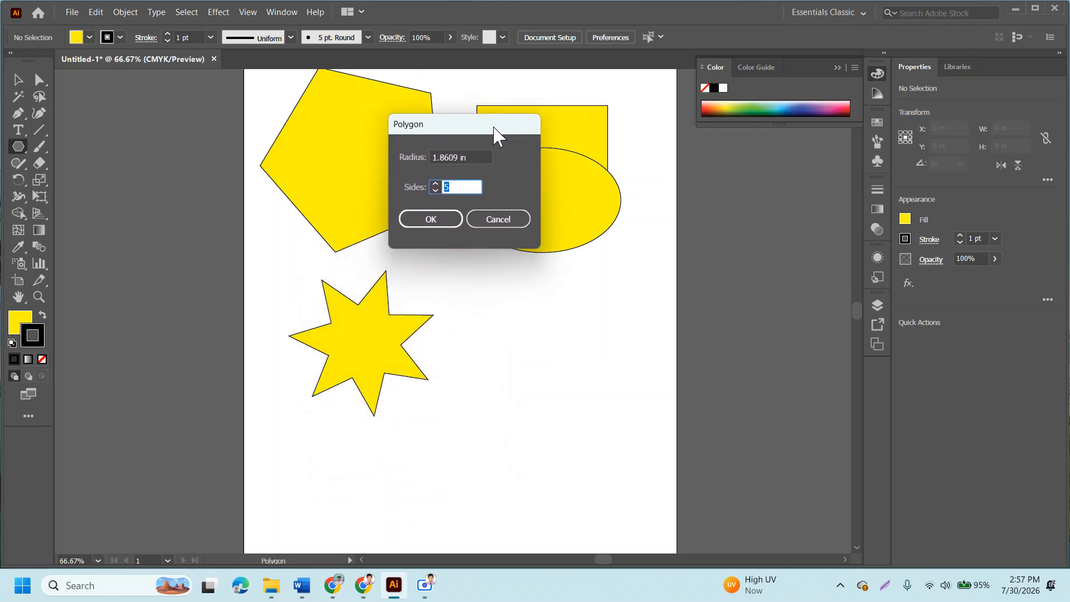
click(470, 157)
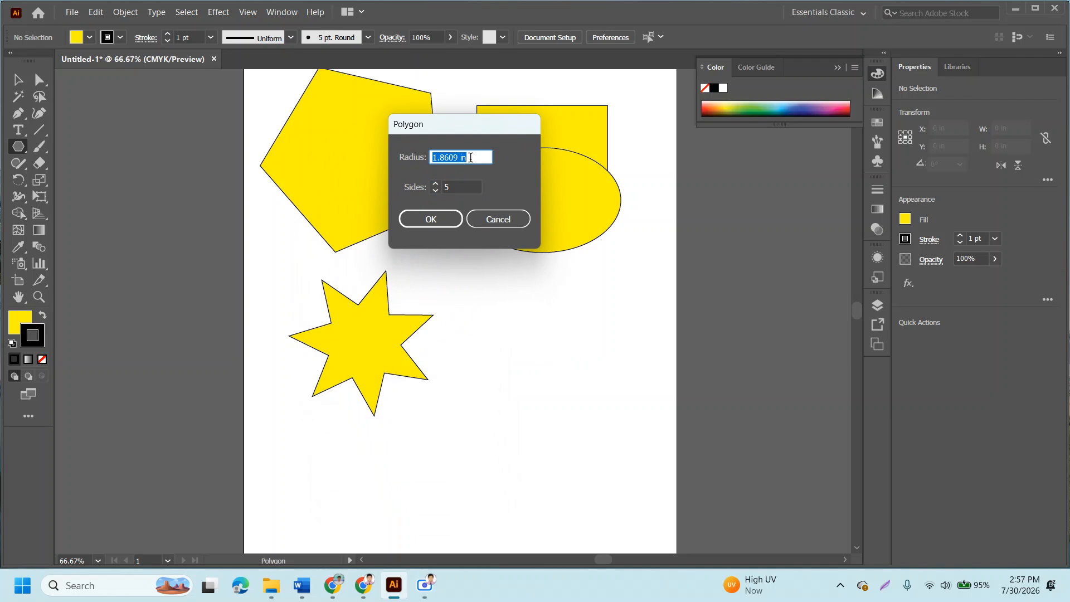
click(464, 186)
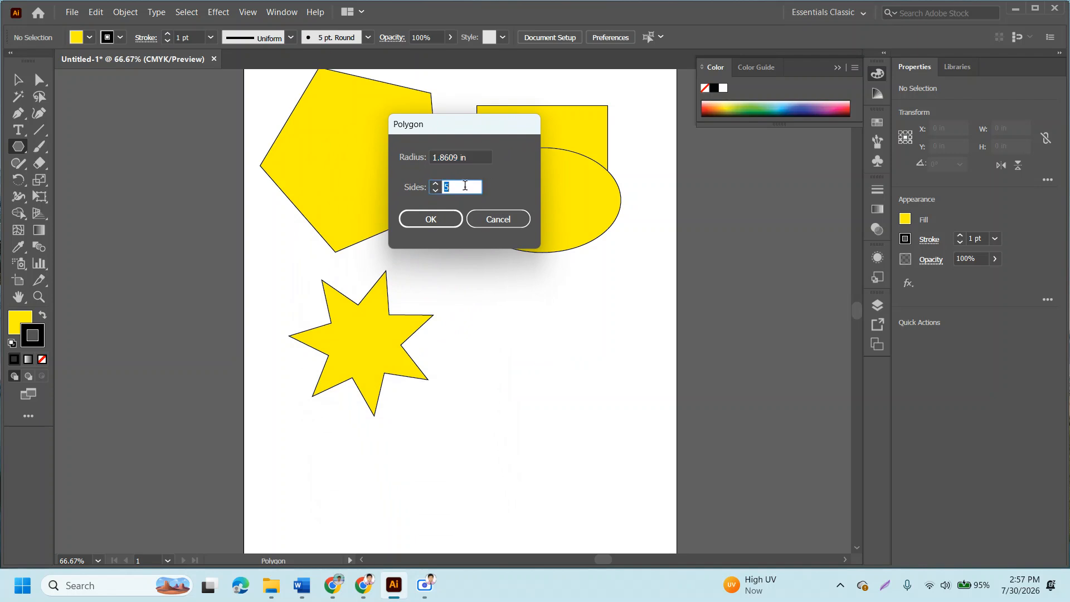
click(471, 154)
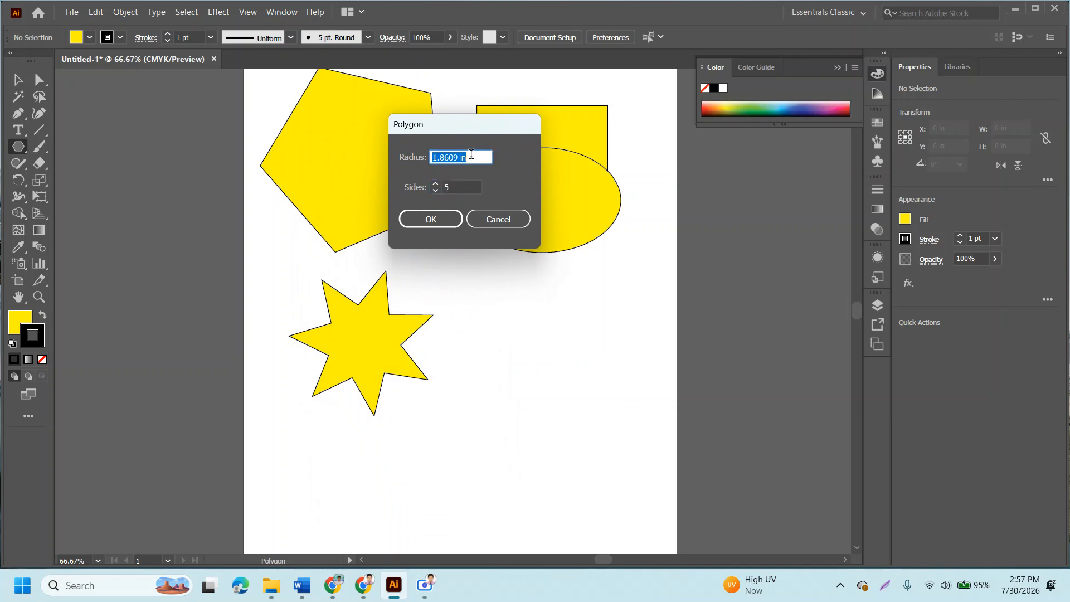
text(2)
key(Tab)
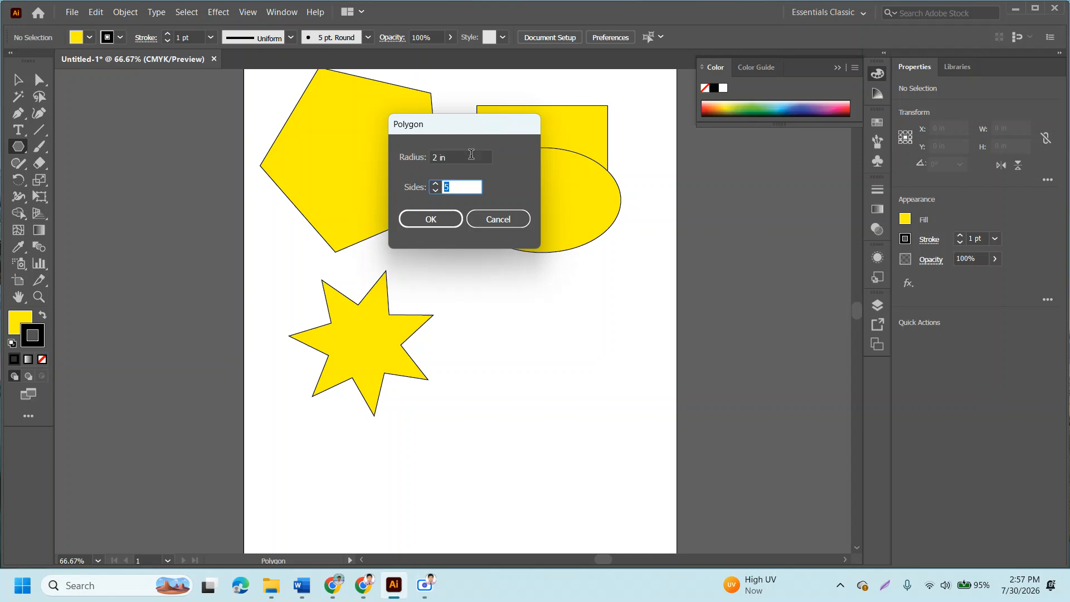
text(7)
key(Return)
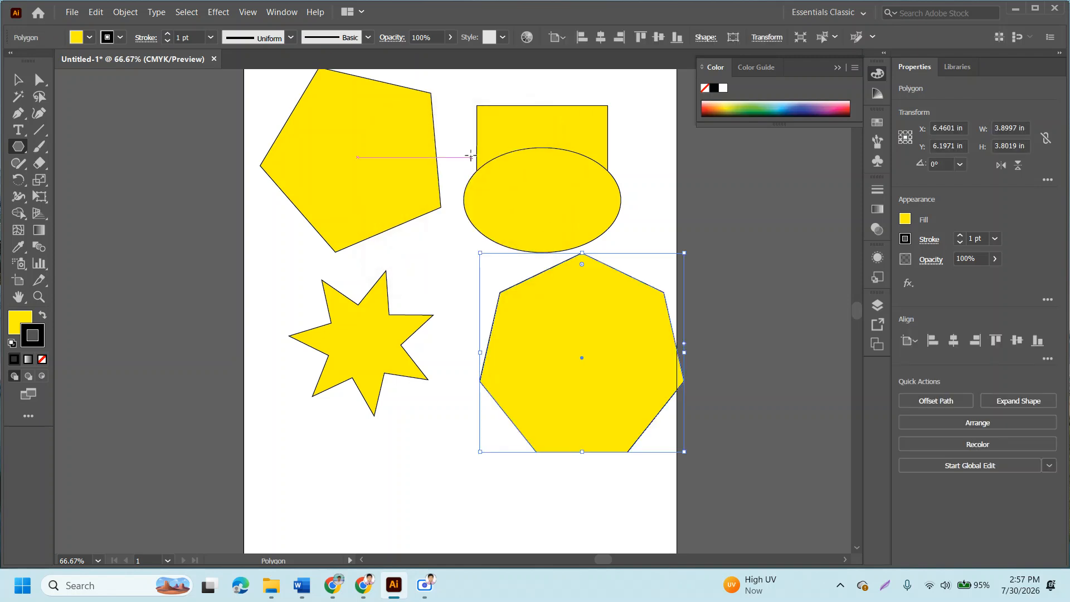
Step: Move the heptagon fully onto the artboard so its upper part overlaps the ellipse
click(18, 79)
drag(587, 393, 570, 293)
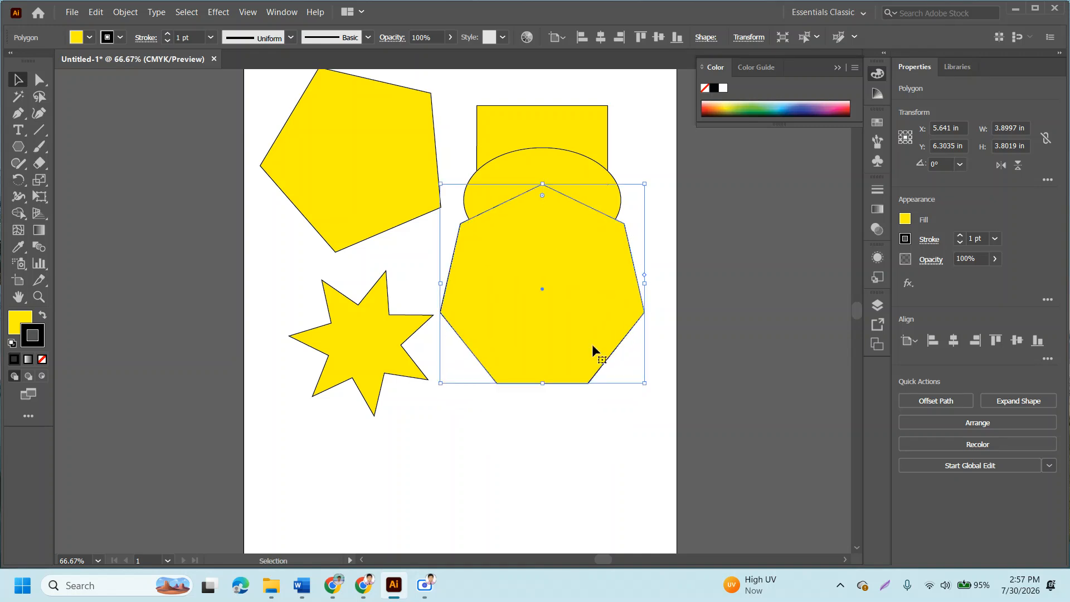
click(624, 421)
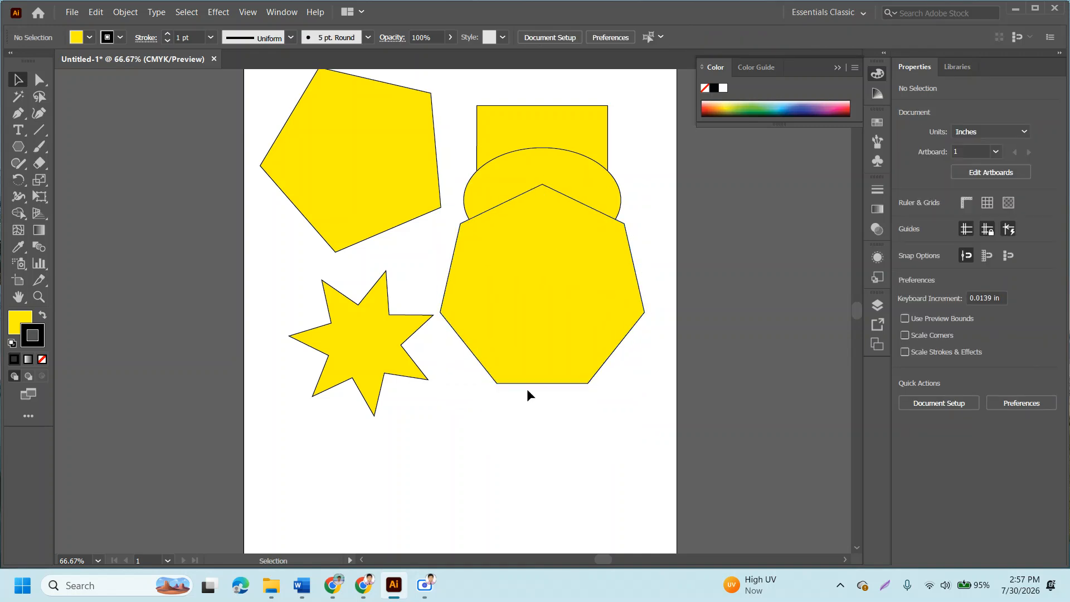
Step: Create a five-pointed star with radius 1 of 2 in and radius 2 of 0.8 in near the artboard's lower edge
click(18, 146)
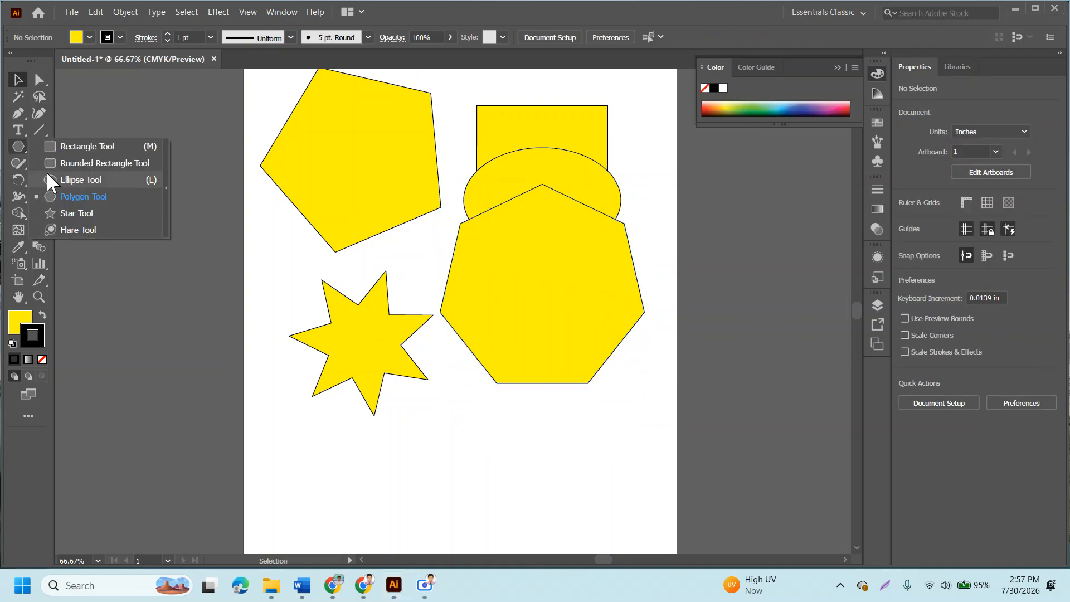
click(68, 212)
click(471, 467)
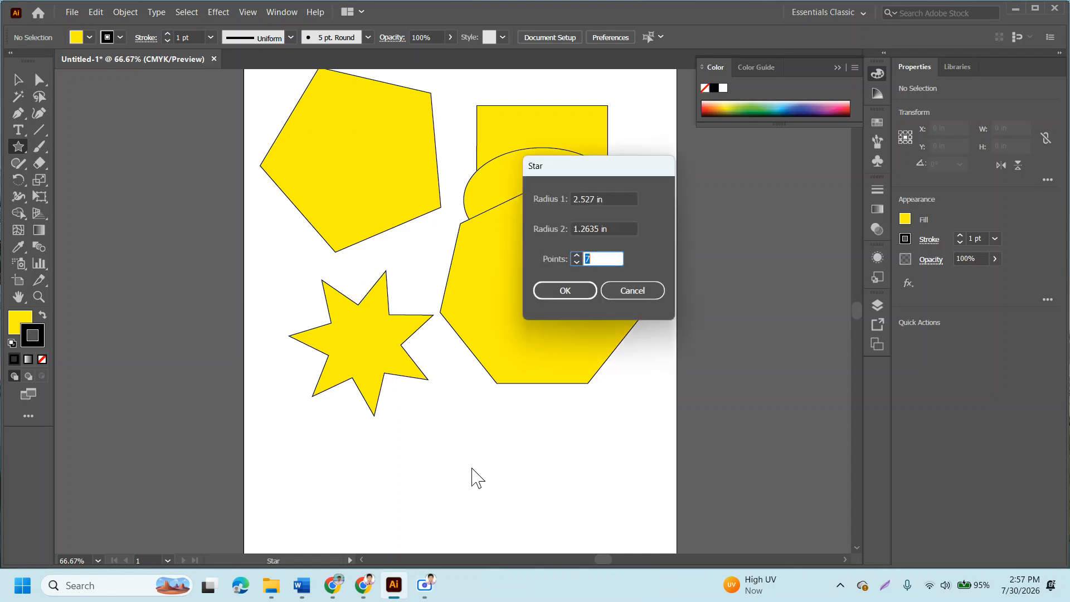
drag(601, 177, 633, 146)
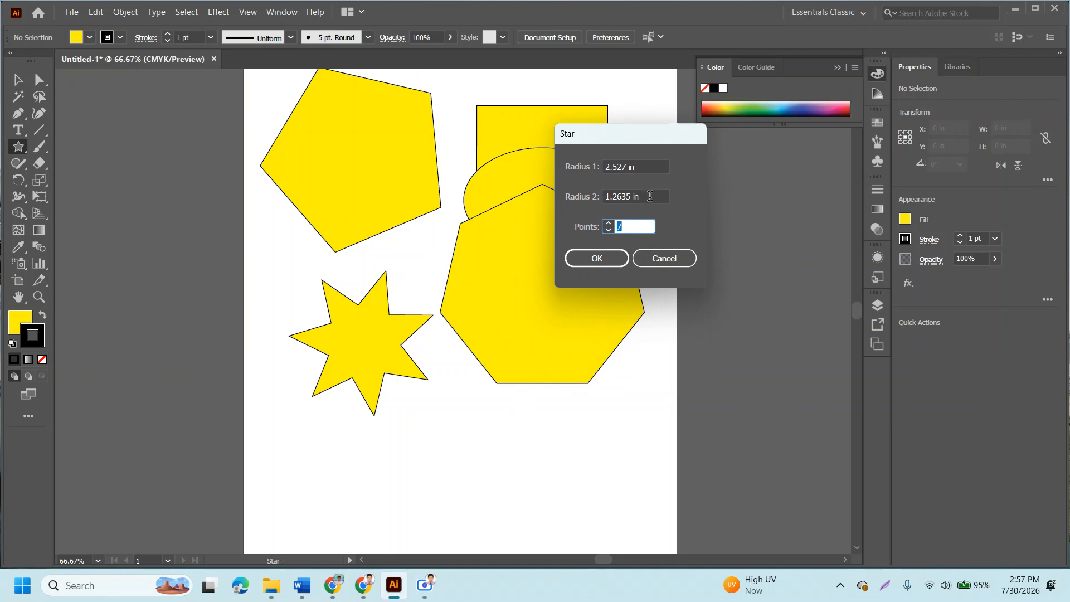
click(650, 166)
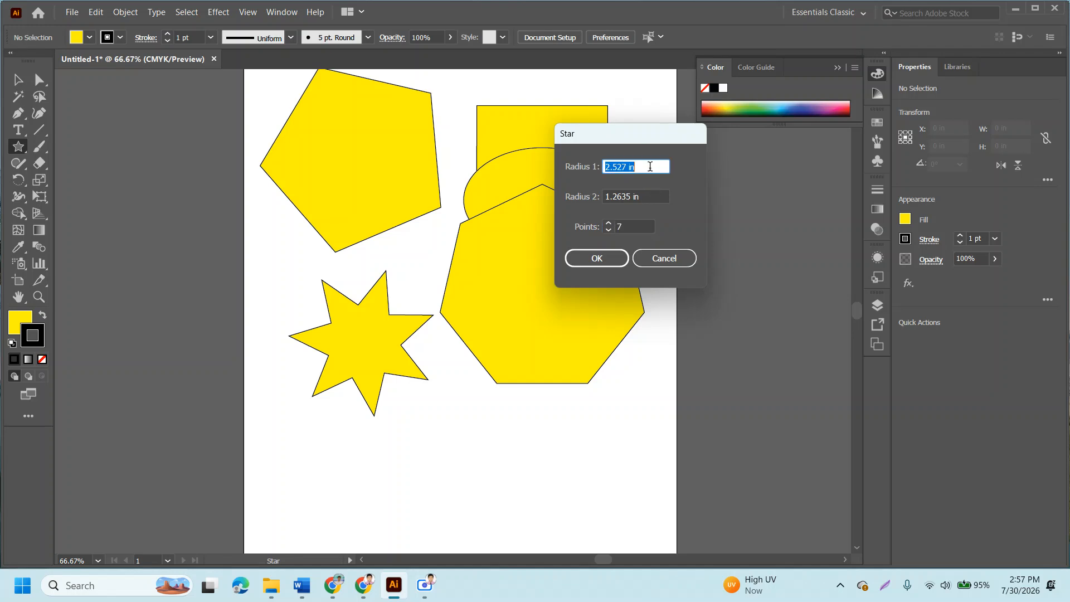
text(2)
key(Tab)
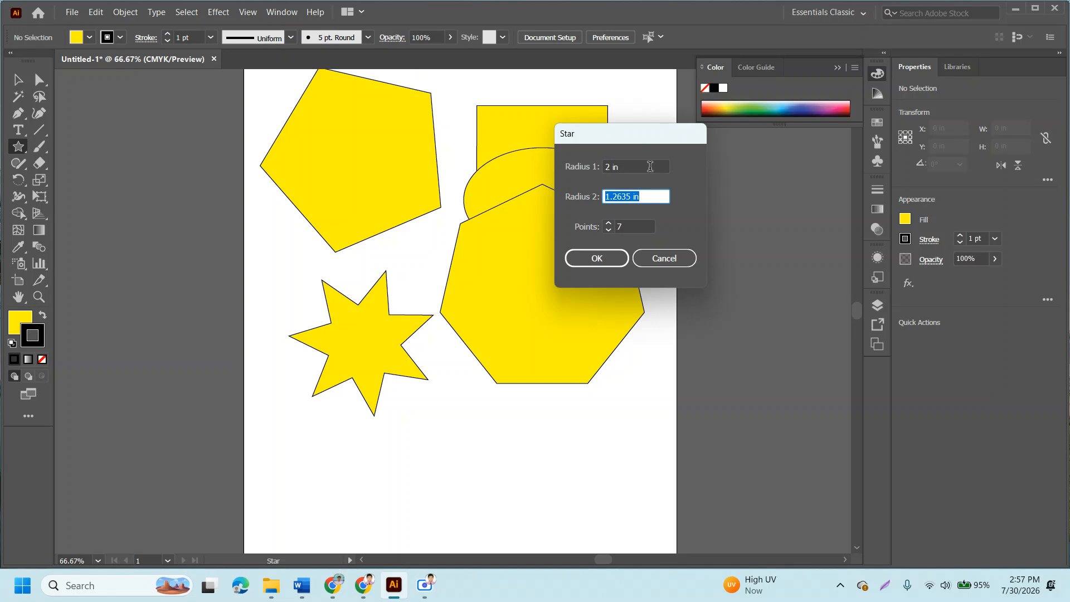
text(0.8)
key(Tab)
text(5)
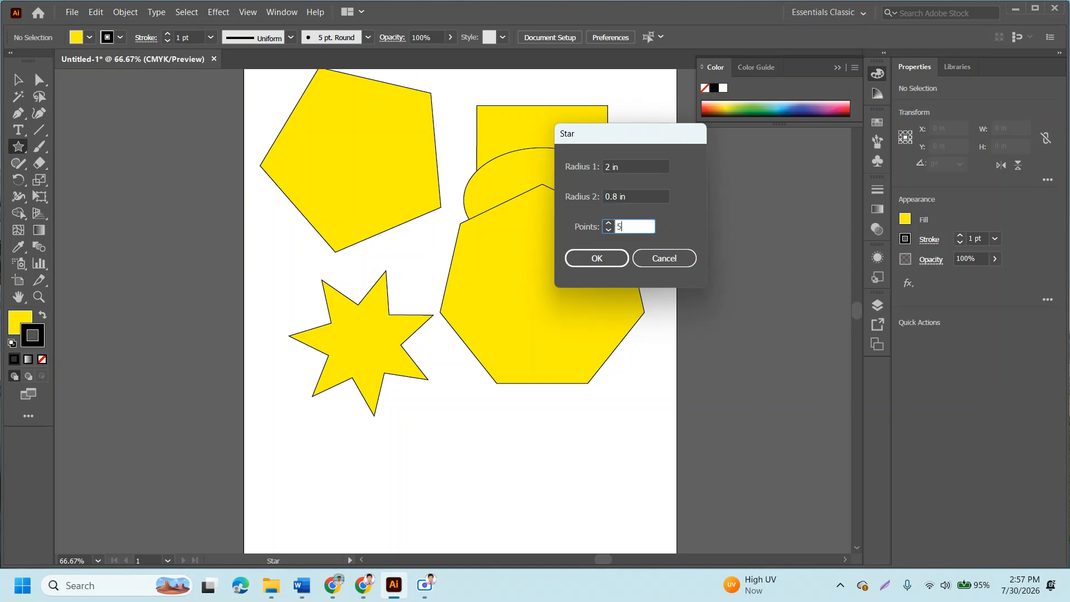
key(Return)
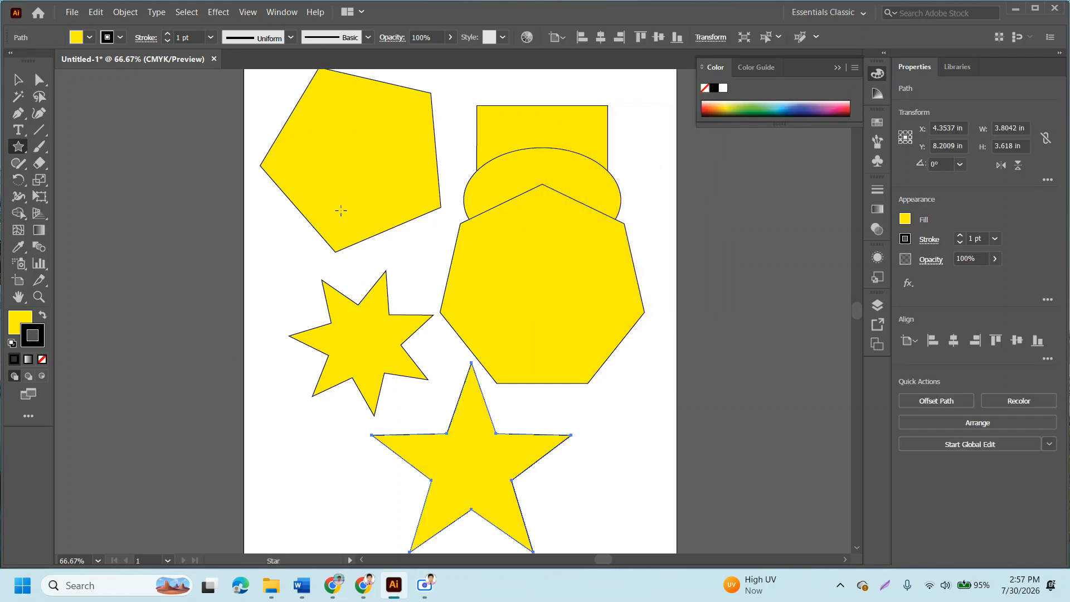
Step: Move the five-pointed star across the artboard's right edge and check its width and height
click(17, 80)
drag(480, 483, 649, 471)
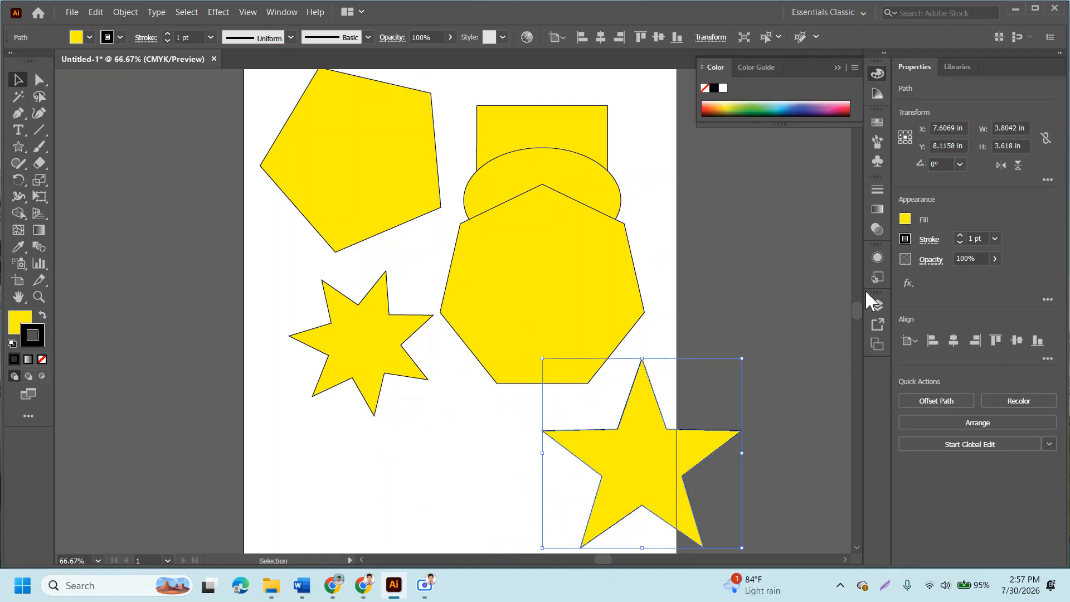
double_click(1009, 128)
click(1004, 146)
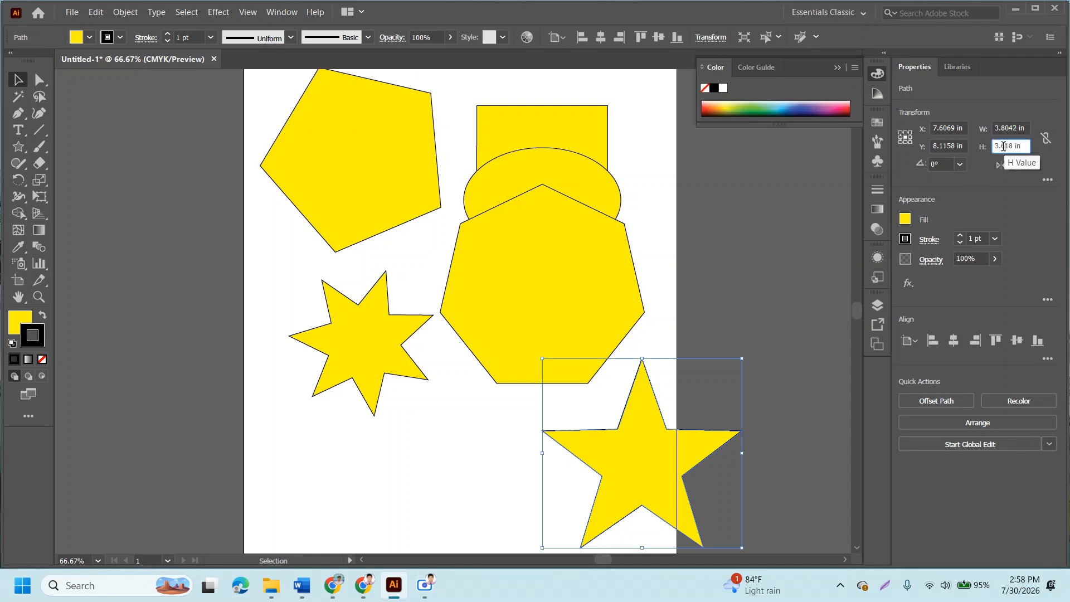
Step: Move the five-pointed star fully onto the artboard, centred over the lower part of the heptagon
drag(651, 469, 572, 429)
click(647, 426)
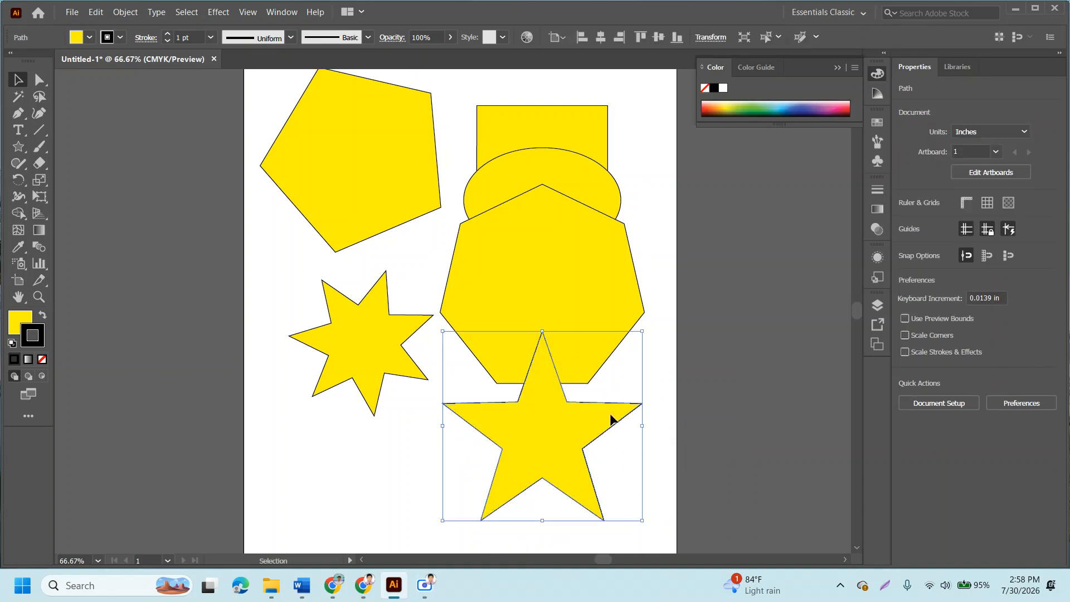
click(661, 365)
drag(542, 465, 544, 427)
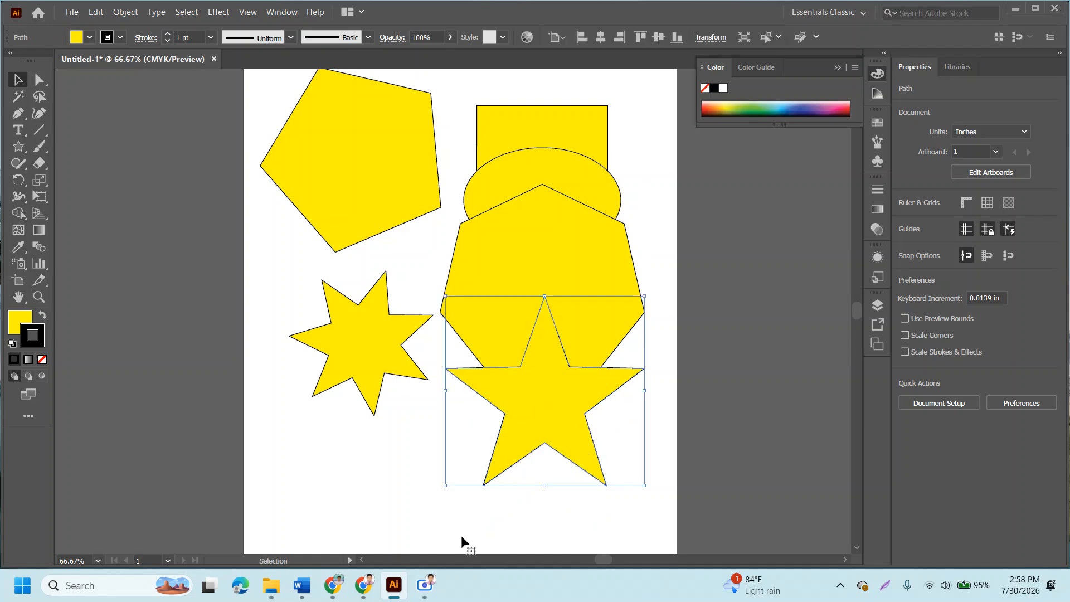
click(423, 514)
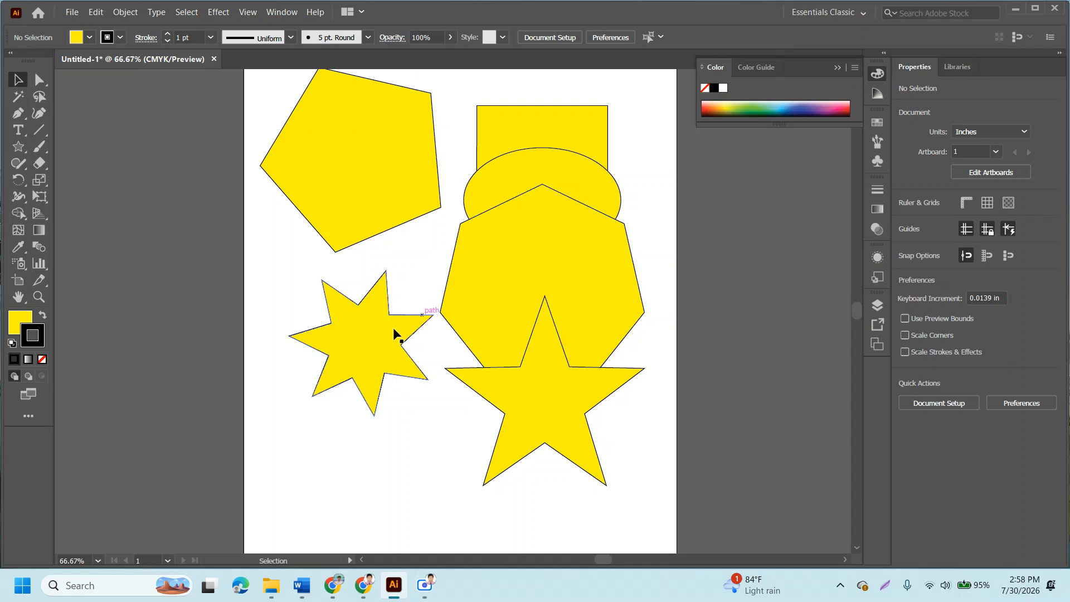
drag(557, 400, 555, 393)
click(396, 470)
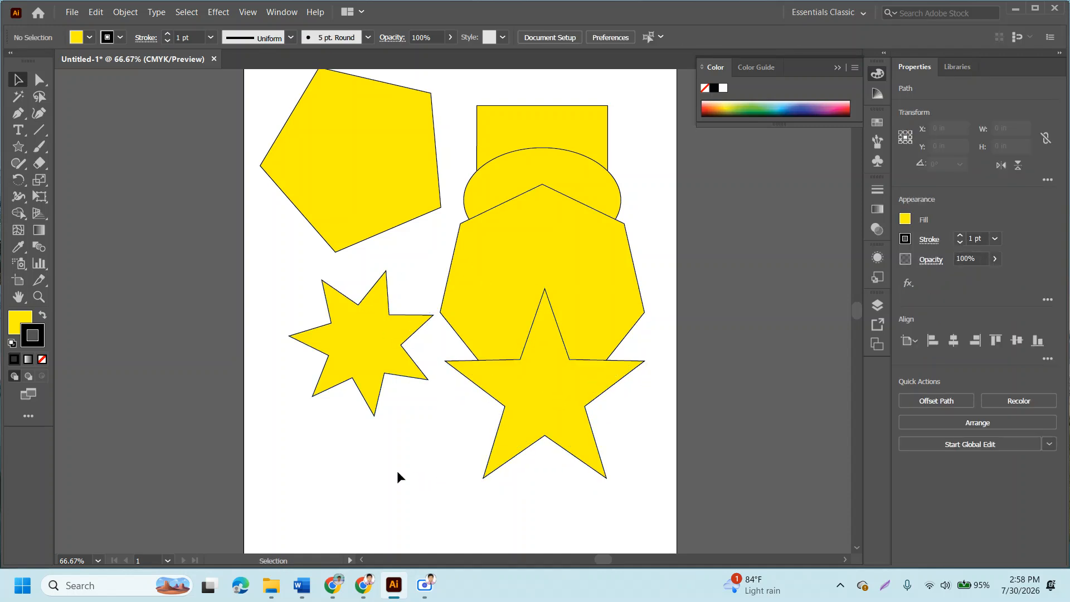